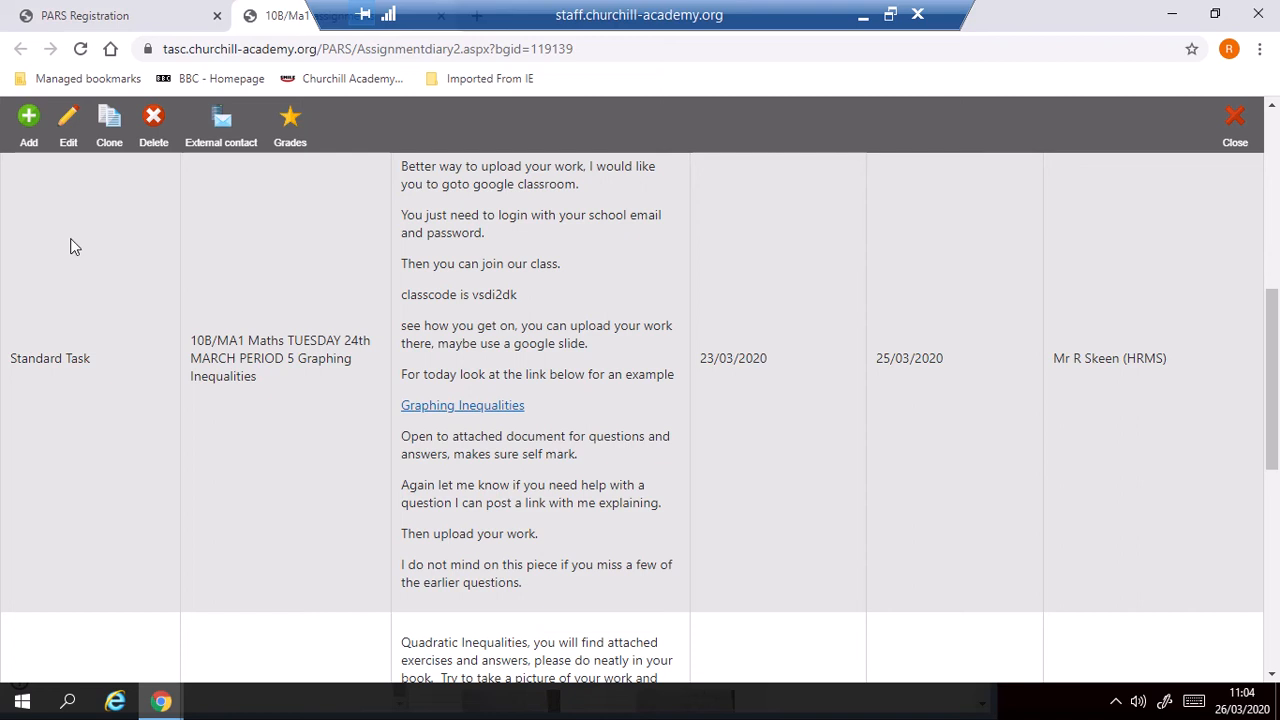
# Open the 10B/MA1 Tuesday 24th March Period 5 Graphing Inequalities assignment for editing and review its title and description.
pyautogui.click(68, 126)
pyautogui.click(69, 130)
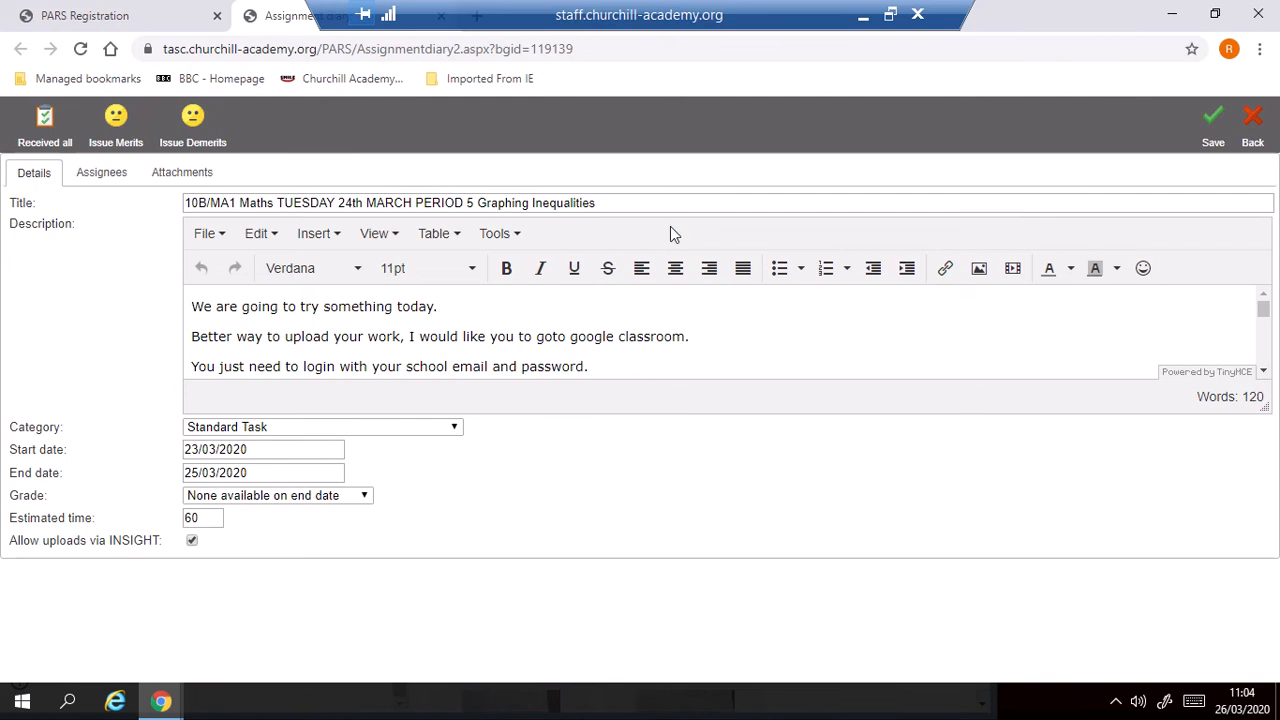
pyautogui.moveTo(601, 202); pyautogui.dragTo(180, 199)
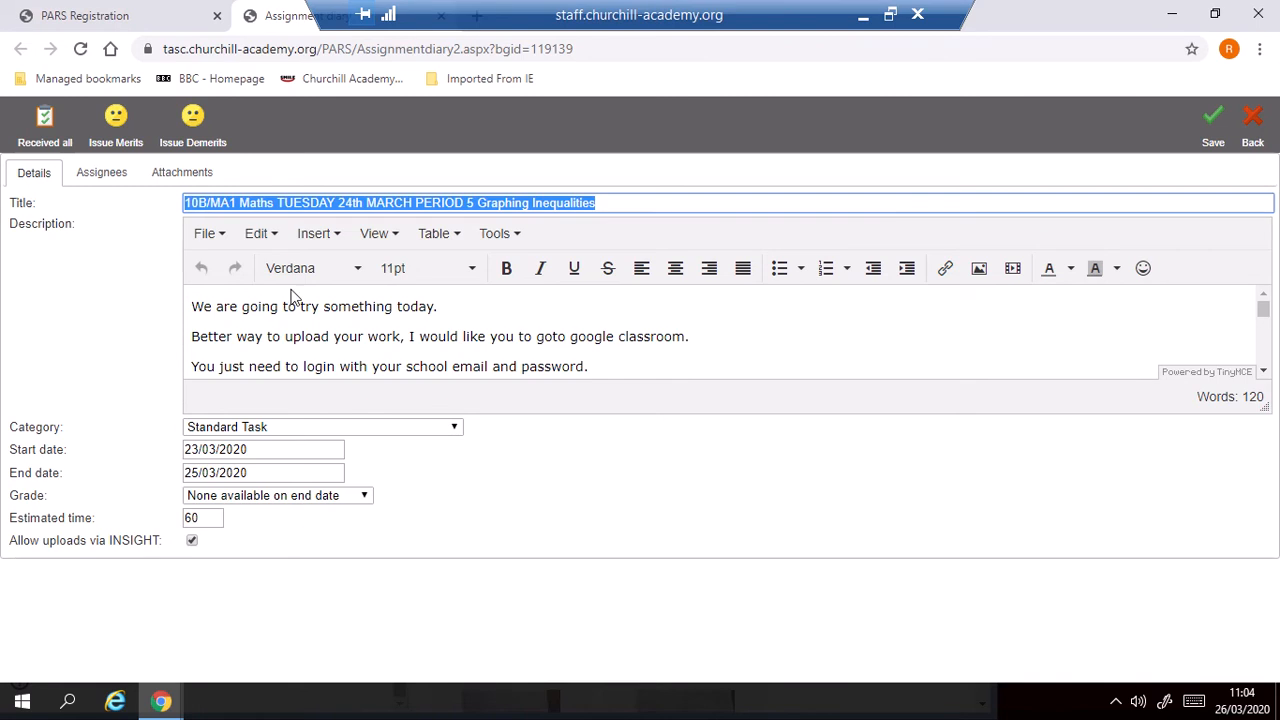
pyautogui.click(499, 318)
pyautogui.click(527, 306)
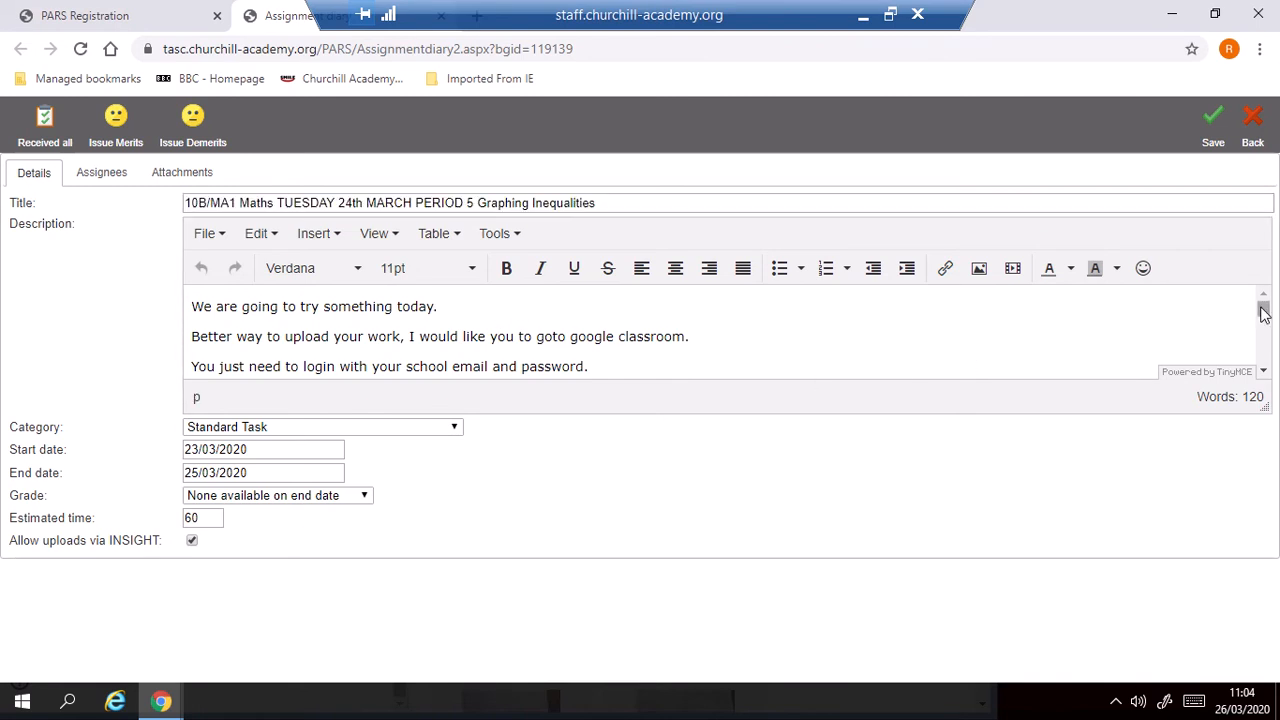
pyautogui.moveTo(1264, 306)
pyautogui.mouseDown()
pyautogui.moveTo(1264, 360)
pyautogui.moveTo(1262, 298)
pyautogui.mouseUp()
# Choose Standard Task as the assignment's category and review its estimated time.
pyautogui.click(455, 437)
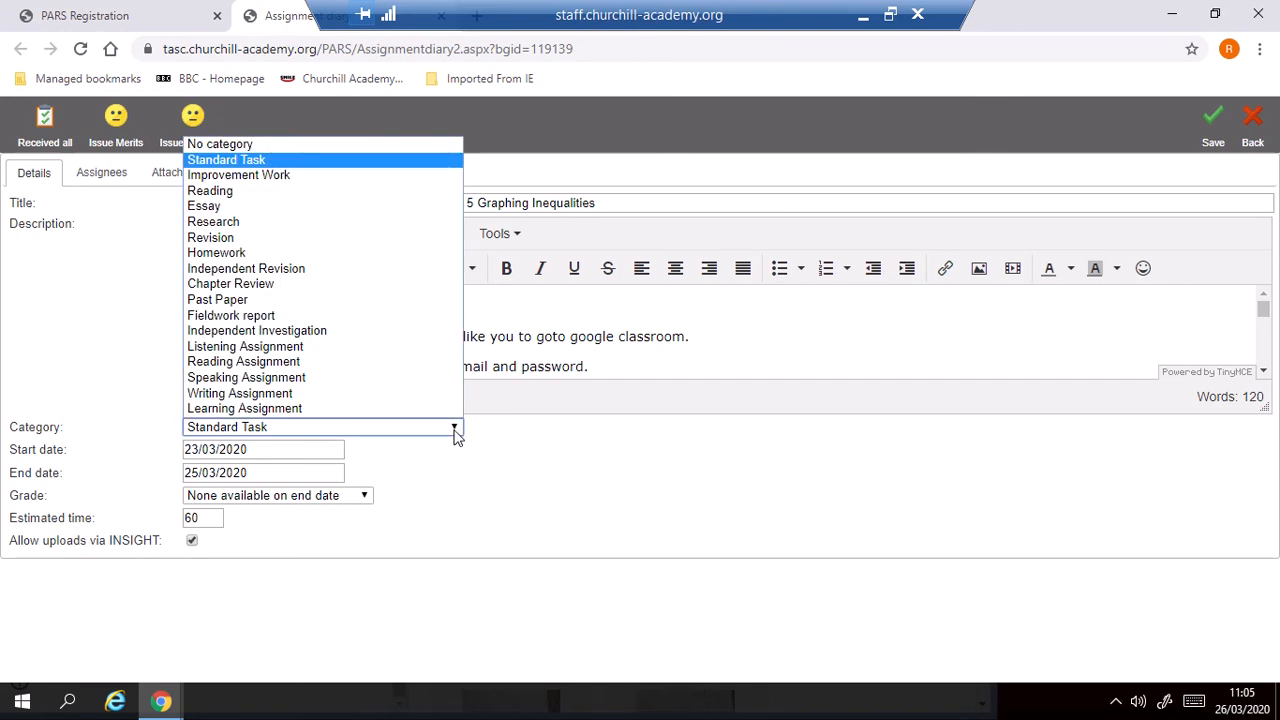
pyautogui.click(340, 162)
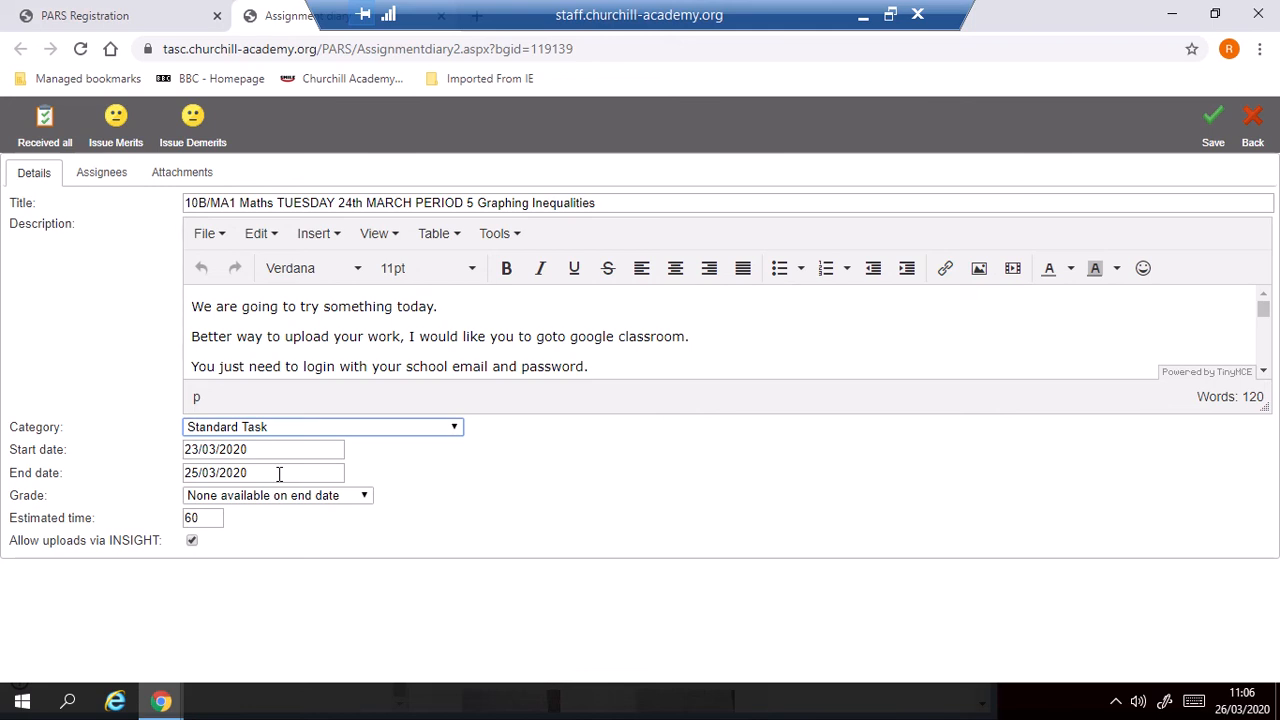
pyautogui.moveTo(200, 518); pyautogui.dragTo(176, 514)
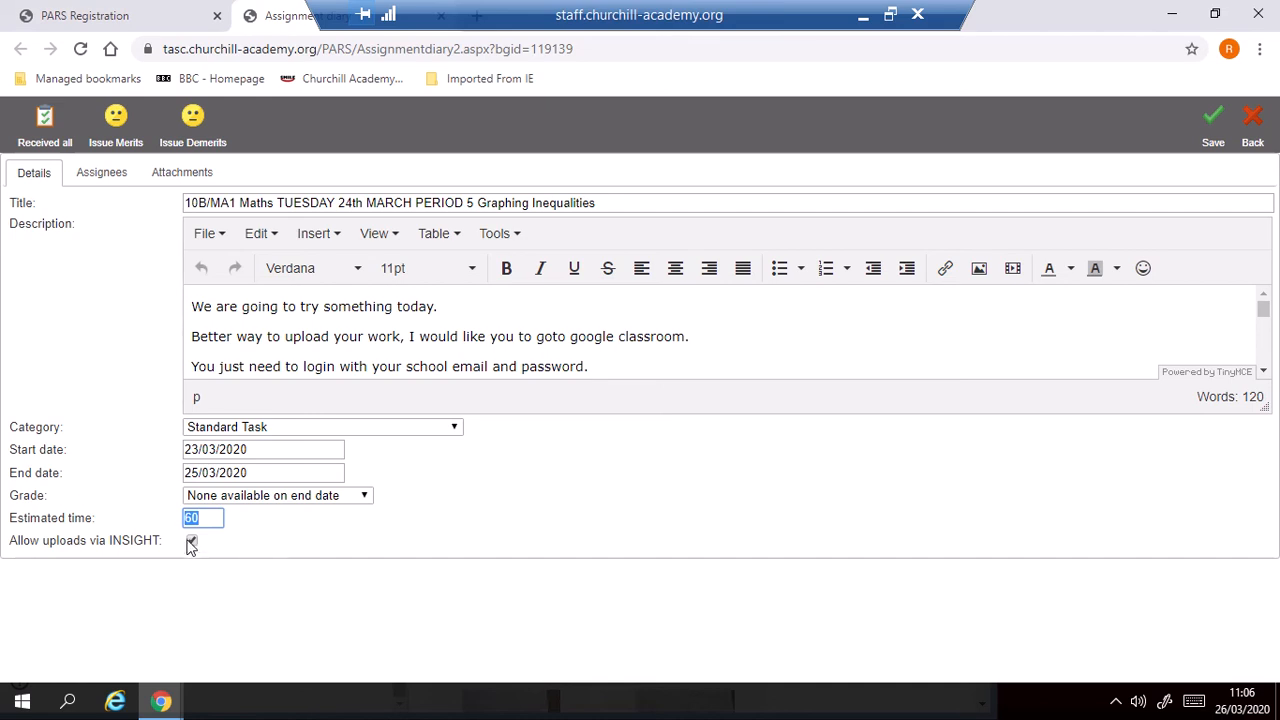
# Disallow uploads via INSIGHT for the assignment and allow them again.
pyautogui.click(229, 550)
pyautogui.click(193, 541)
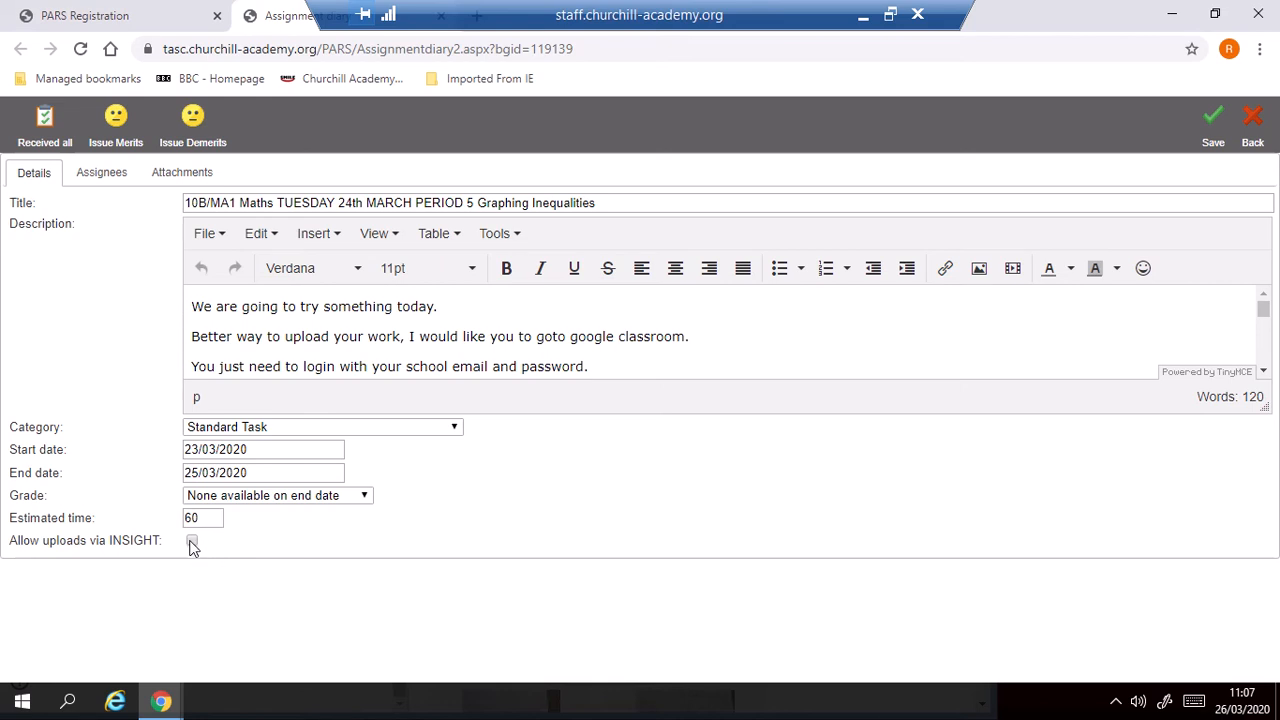
pyautogui.click(192, 542)
# Display the end of the assignment's assignee list and place the window beside the Google Classroom marks.
pyautogui.click(98, 174)
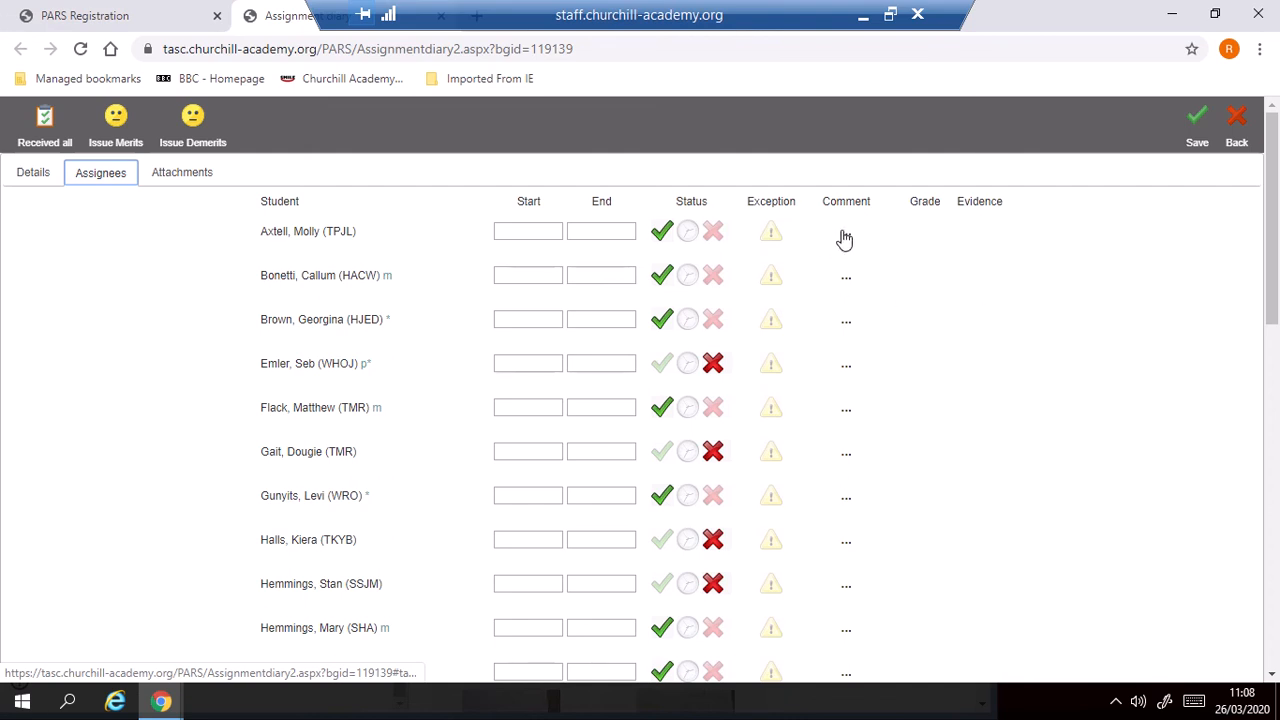
pyautogui.moveTo(1276, 235); pyautogui.dragTo(1273, 614)
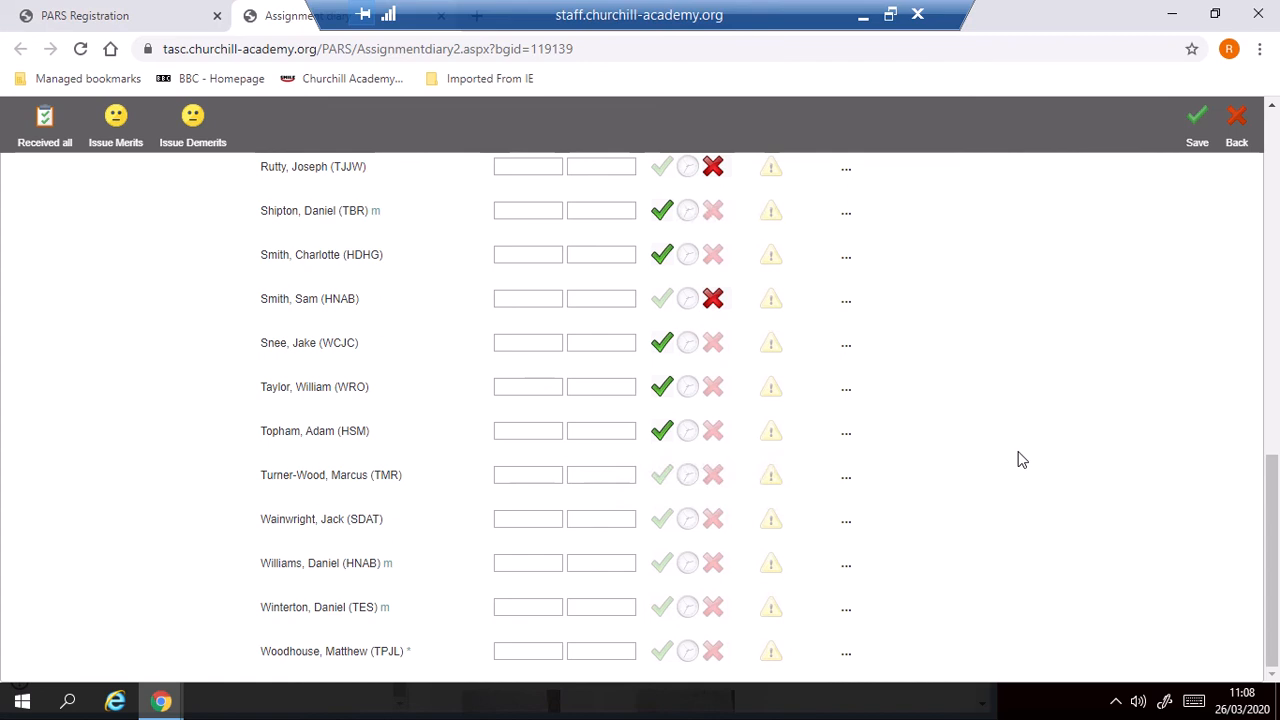
pyautogui.moveTo(1273, 541); pyautogui.dragTo(1128, 637)
pyautogui.click(1215, 14)
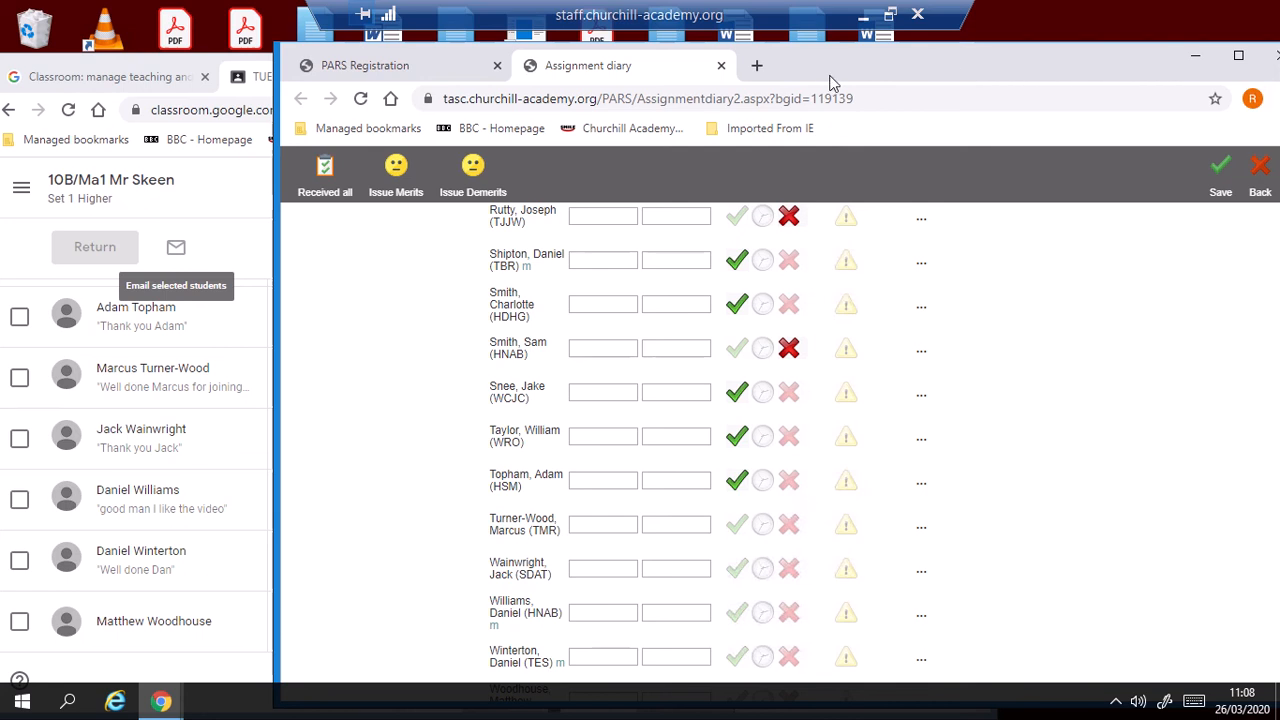
pyautogui.moveTo(829, 77); pyautogui.dragTo(926, 57)
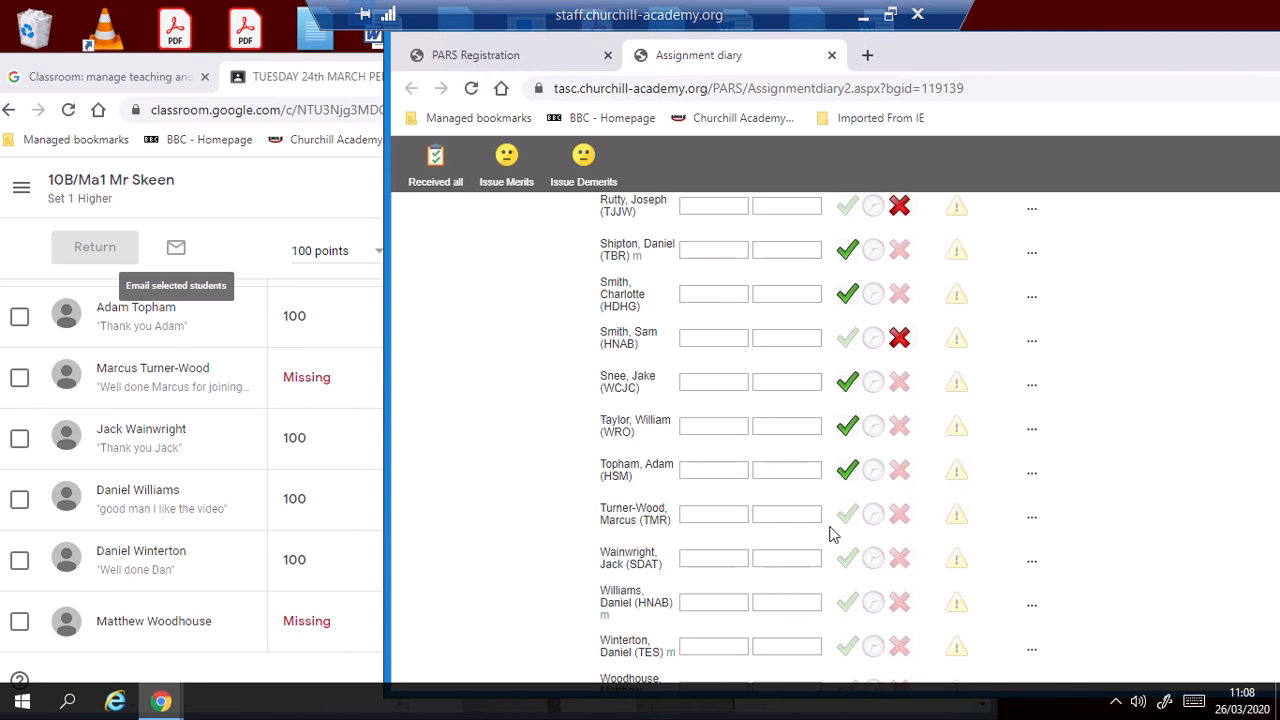
# Set the last five students' statuses from Google Classroom: received for the three graded 100, not received for the two marked Missing.
pyautogui.click(900, 520)
pyautogui.click(849, 560)
pyautogui.click(847, 602)
pyautogui.scroll(-1, 840, 652)
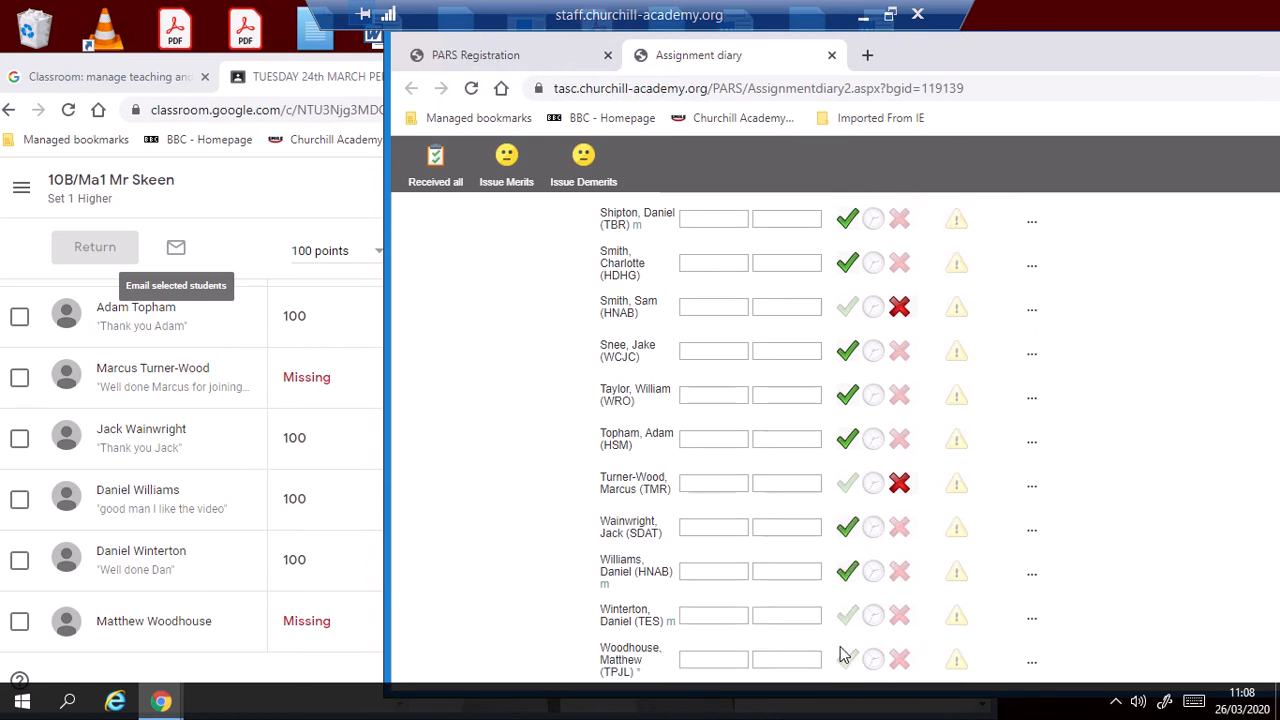
pyautogui.click(847, 615)
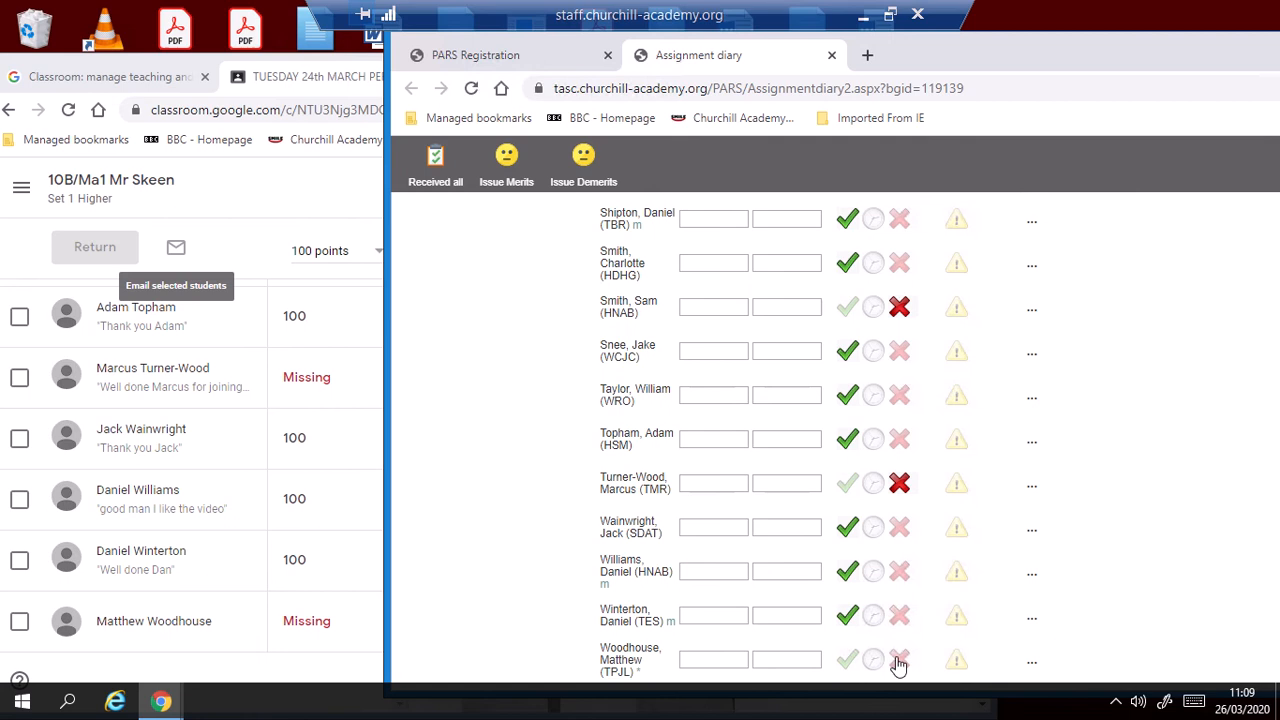
pyautogui.click(899, 660)
# Maximise the assignment window and start a merit entry for all students with Received status, expanding its student list.
pyautogui.moveTo(1121, 53); pyautogui.dragTo(873, 58)
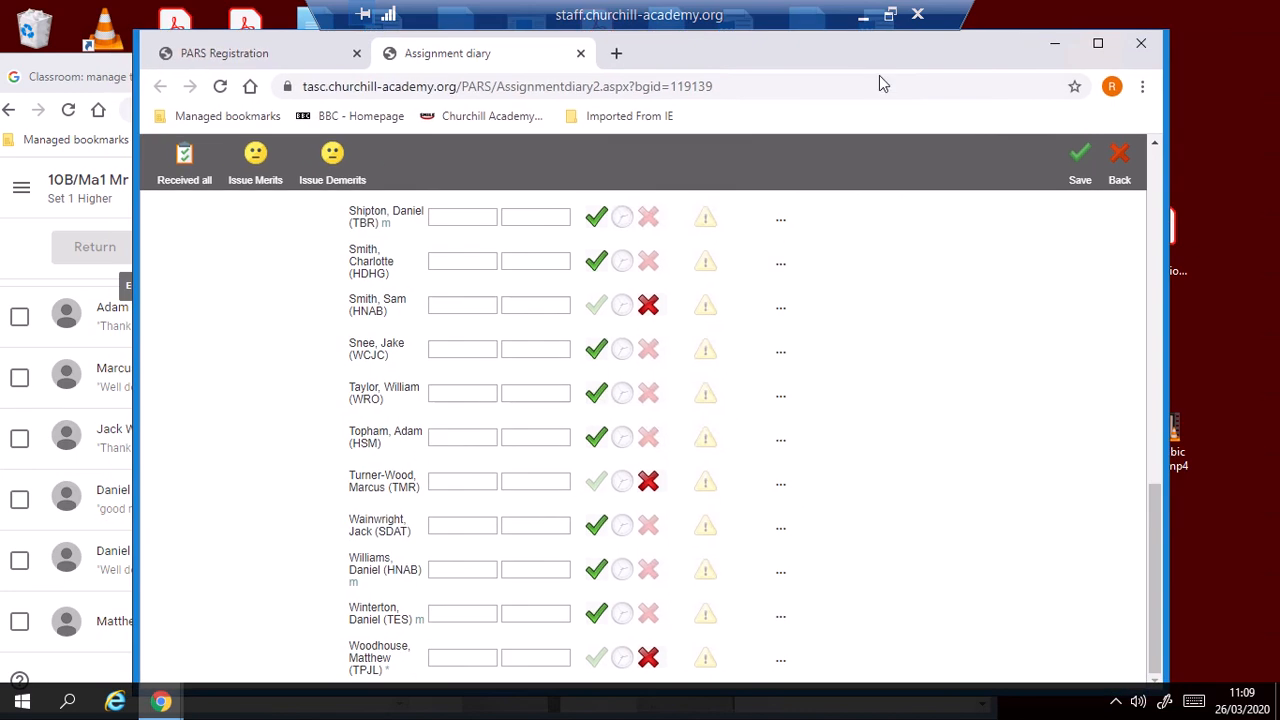
pyautogui.click(1098, 43)
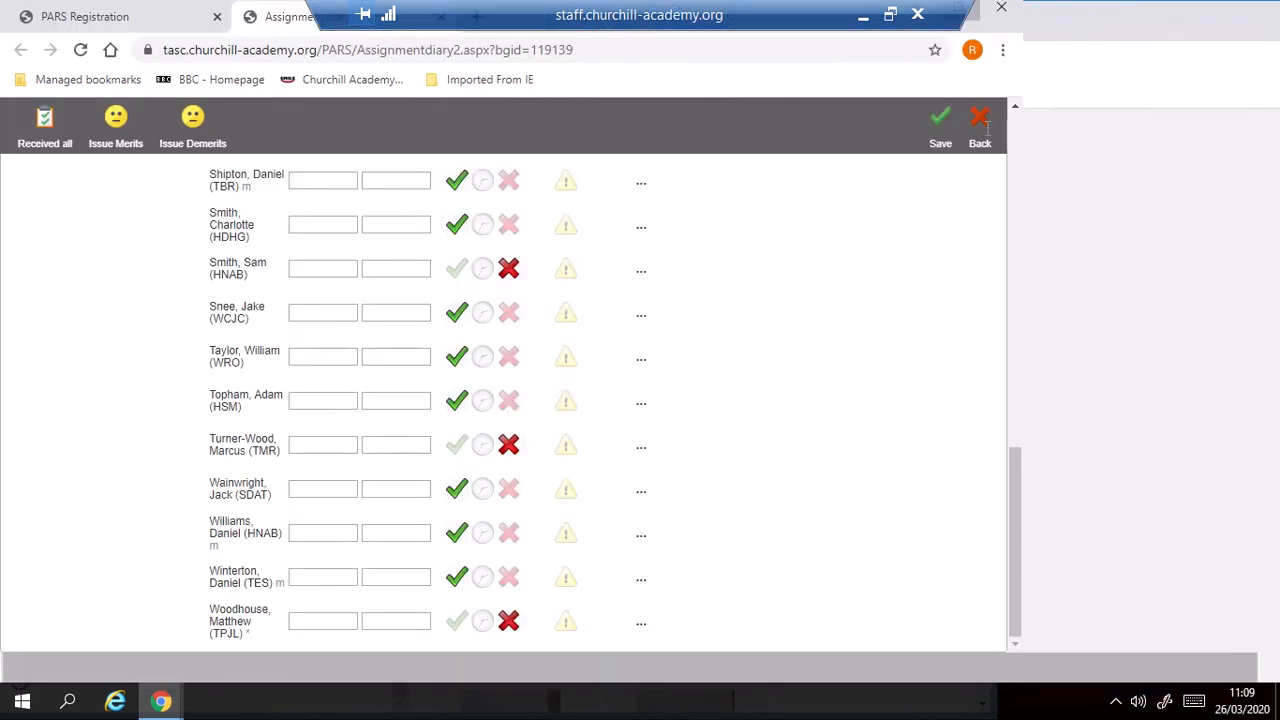
pyautogui.moveTo(1275, 521); pyautogui.dragTo(1275, 128)
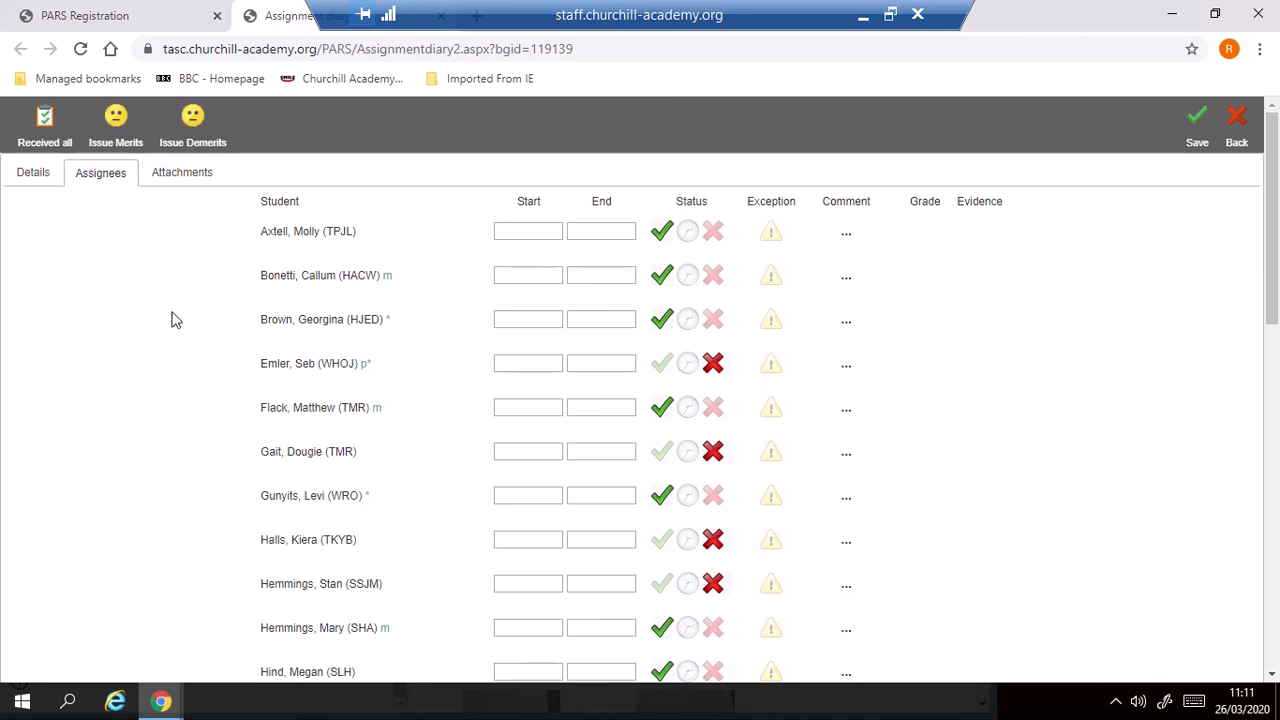
pyautogui.click(115, 128)
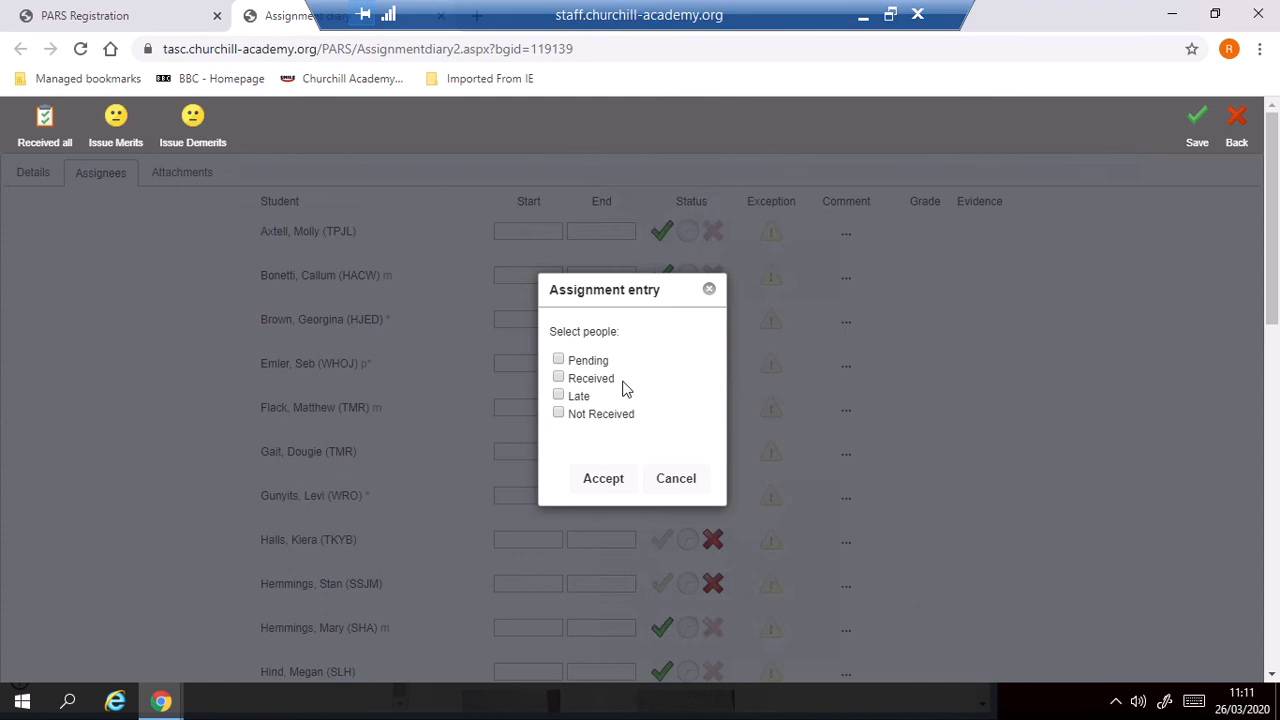
pyautogui.click(558, 380)
pyautogui.click(600, 482)
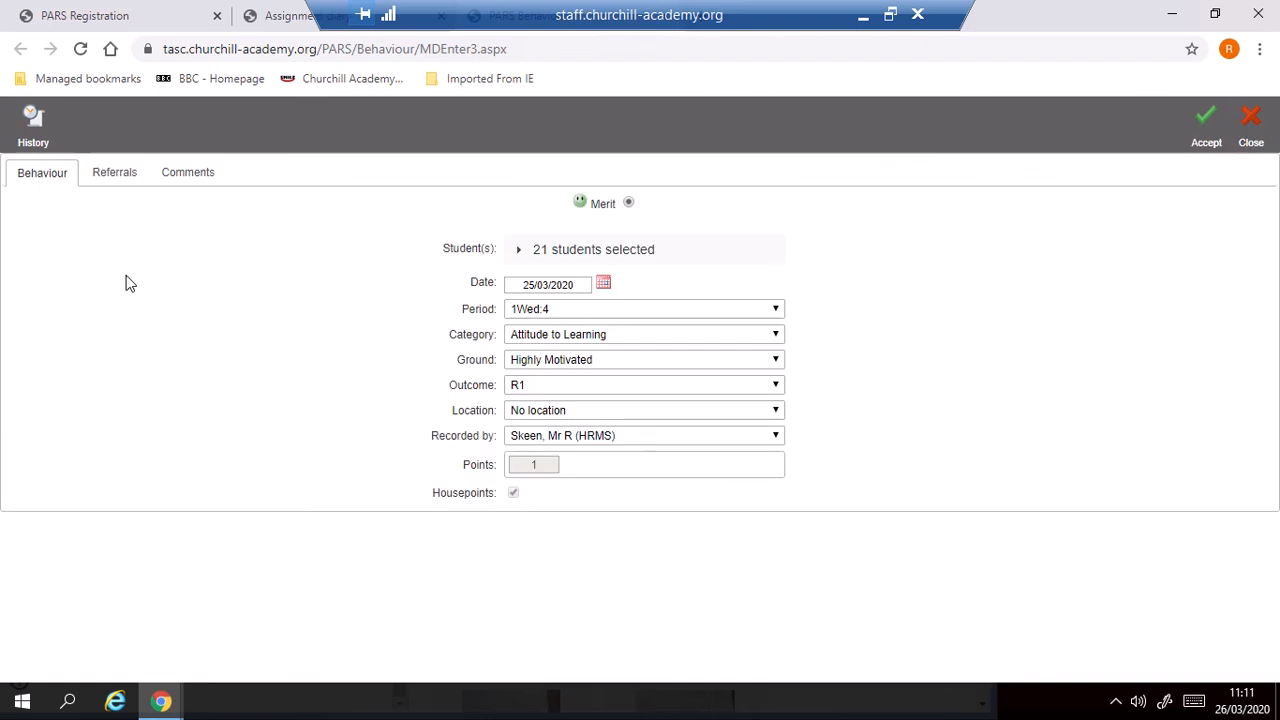
pyautogui.click(521, 254)
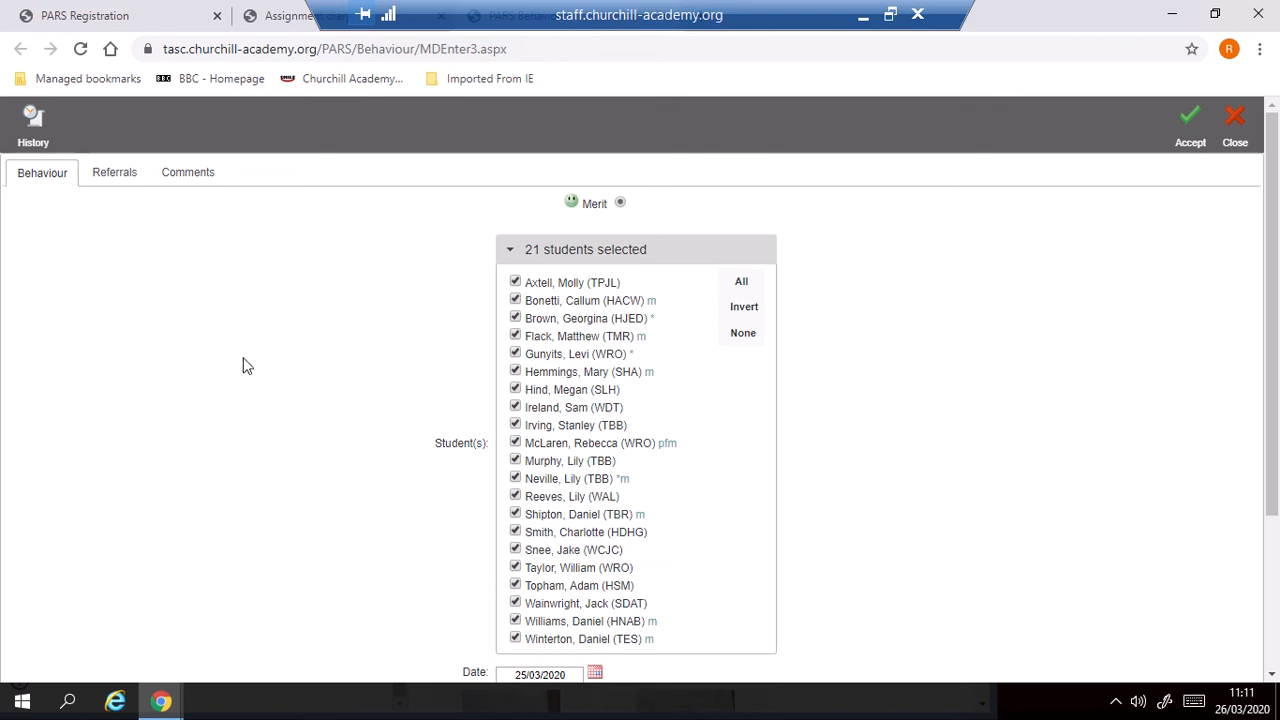
# Close the 10B/Ma1 register and open the homework list of 9B/Ma2 from Thursday 26 March, period 5.
pyautogui.click(296, 20)
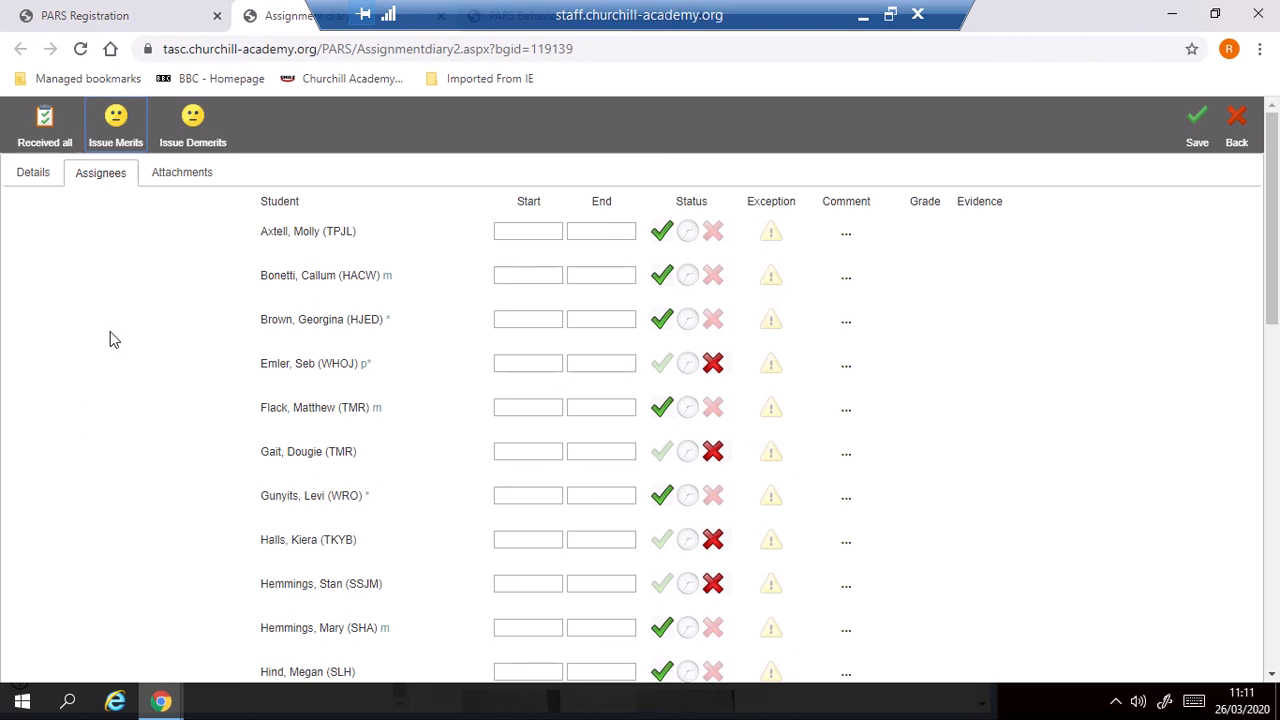
pyautogui.click(137, 21)
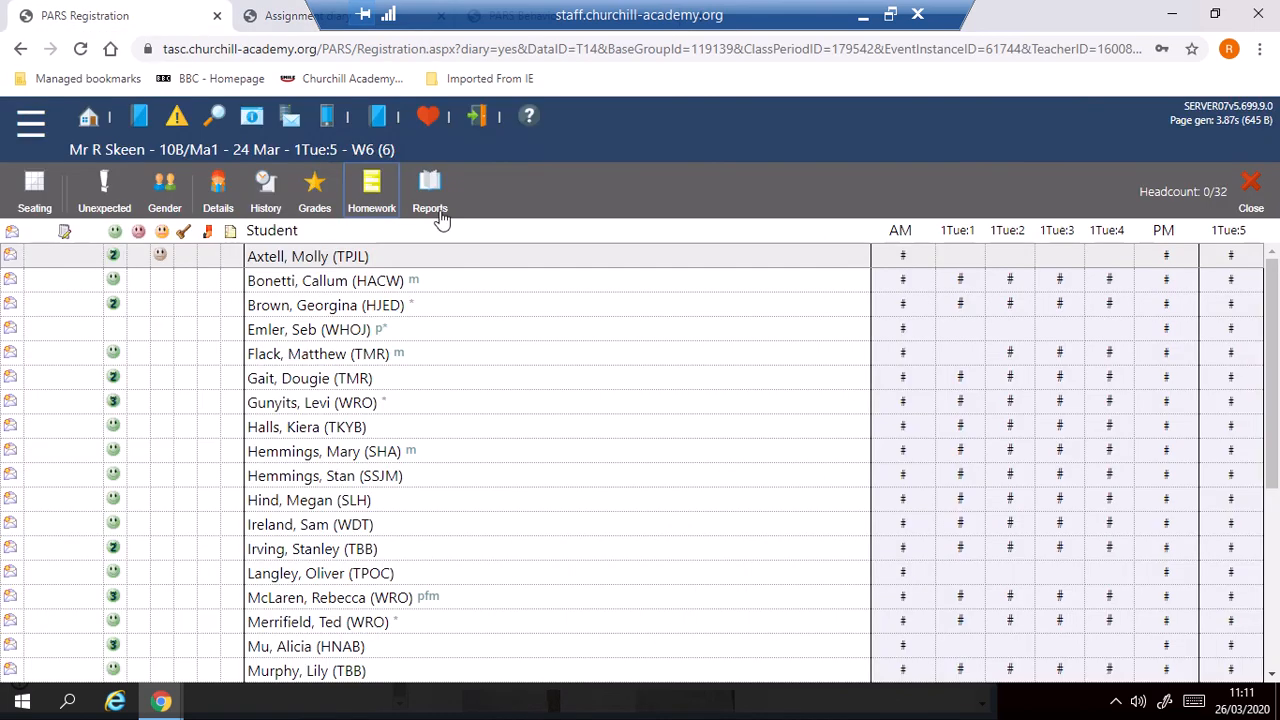
pyautogui.click(1252, 186)
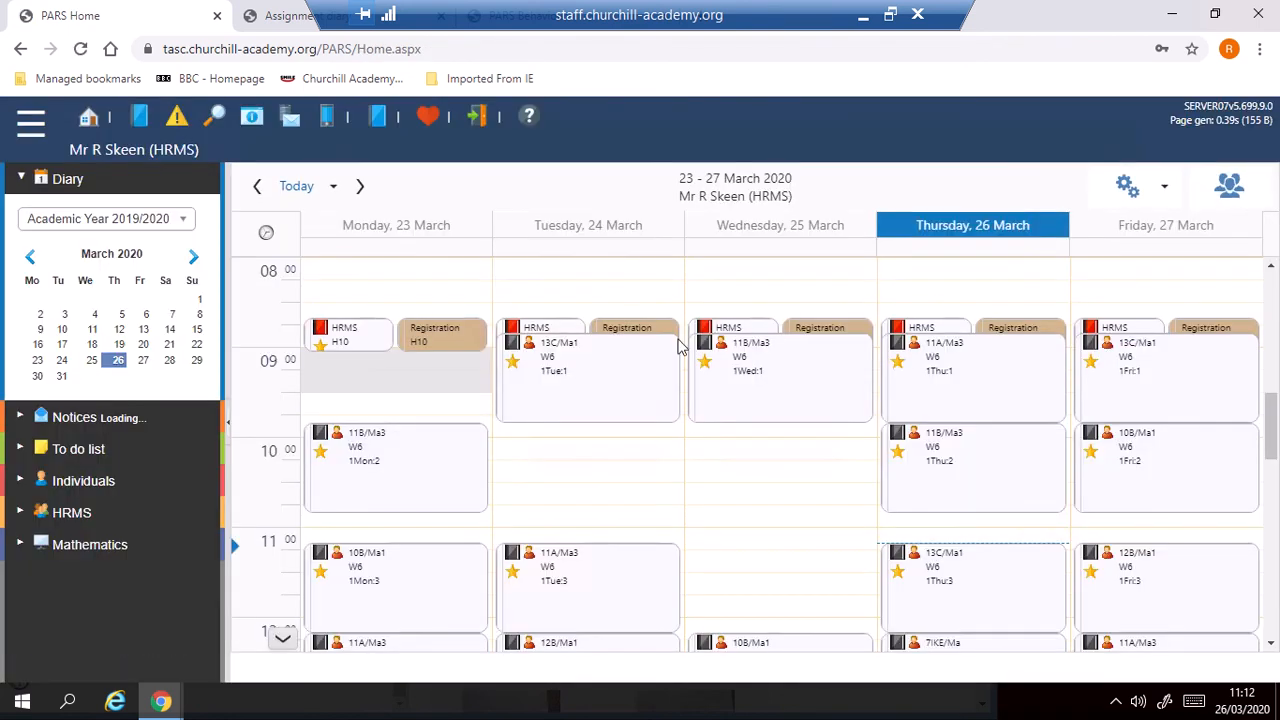
pyautogui.scroll(-3, 1275, 453)
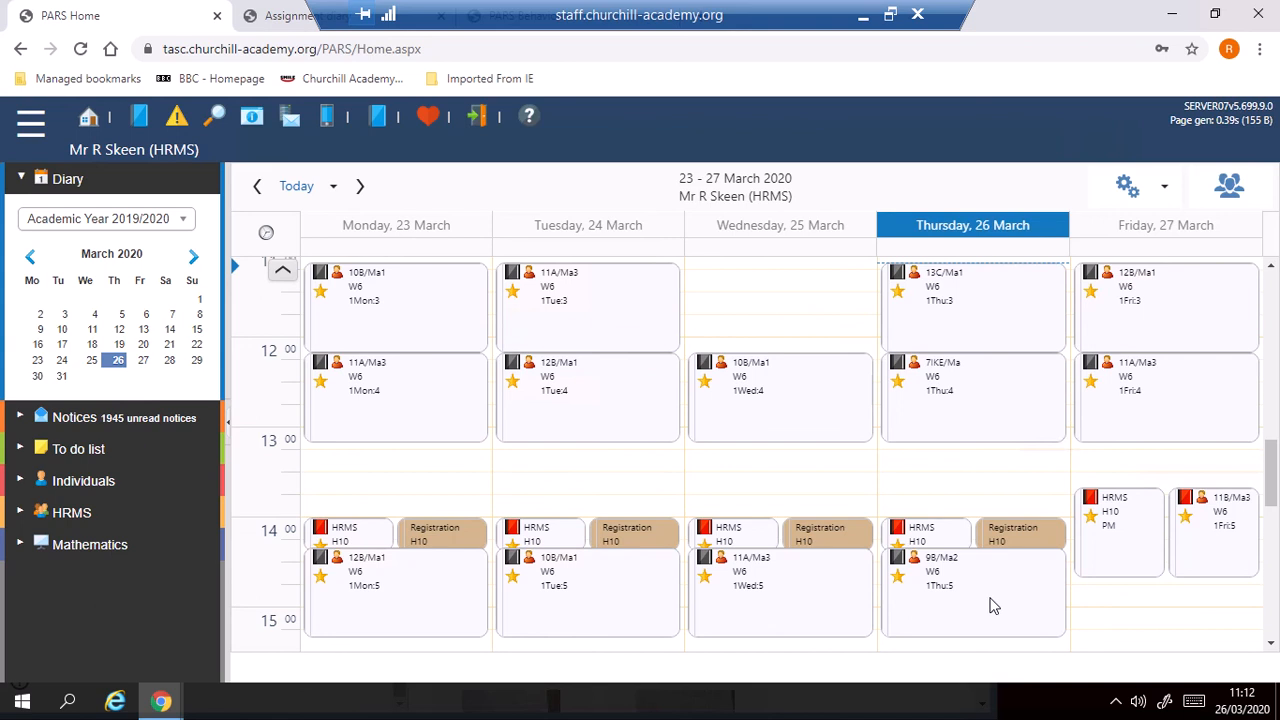
pyautogui.click(990, 598)
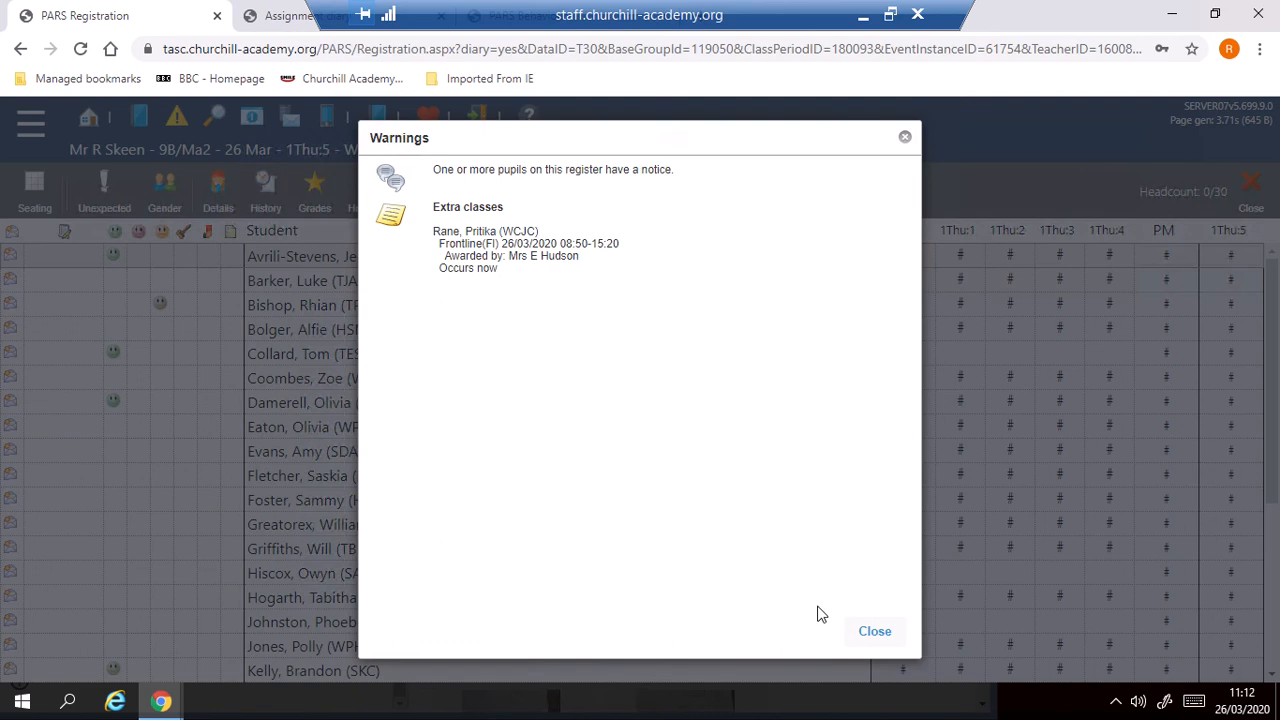
pyautogui.click(880, 631)
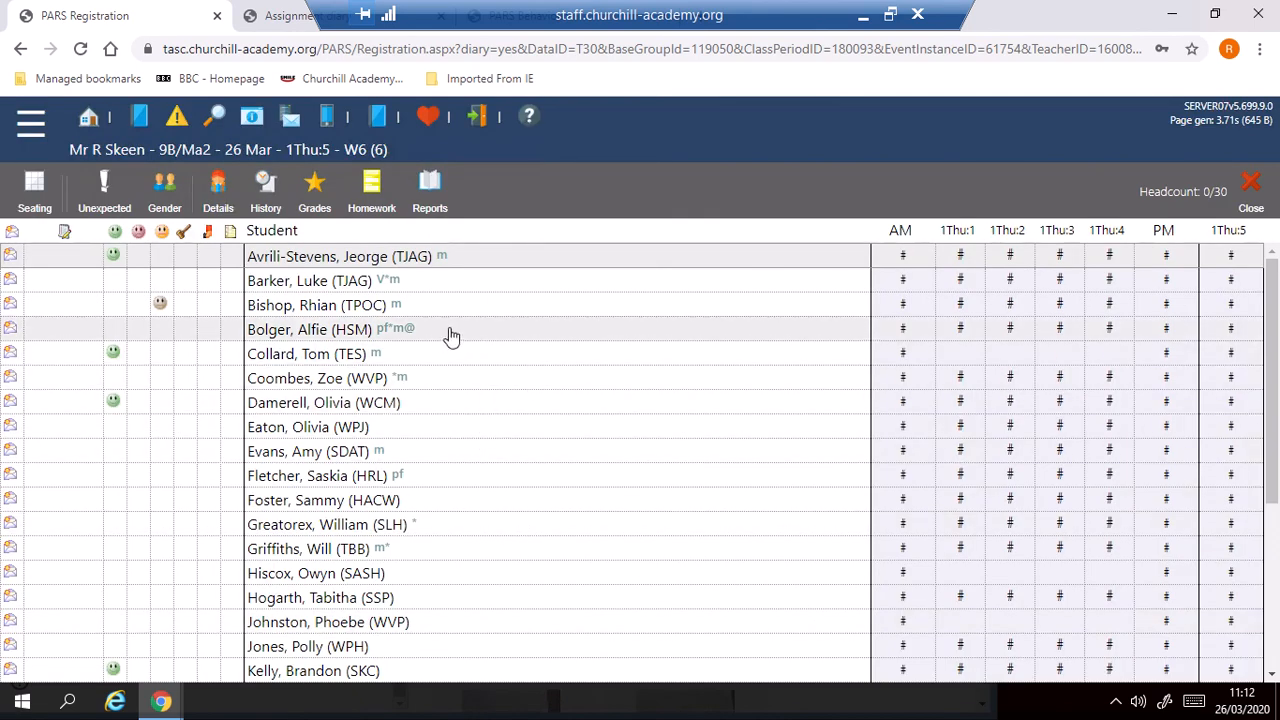
pyautogui.click(368, 188)
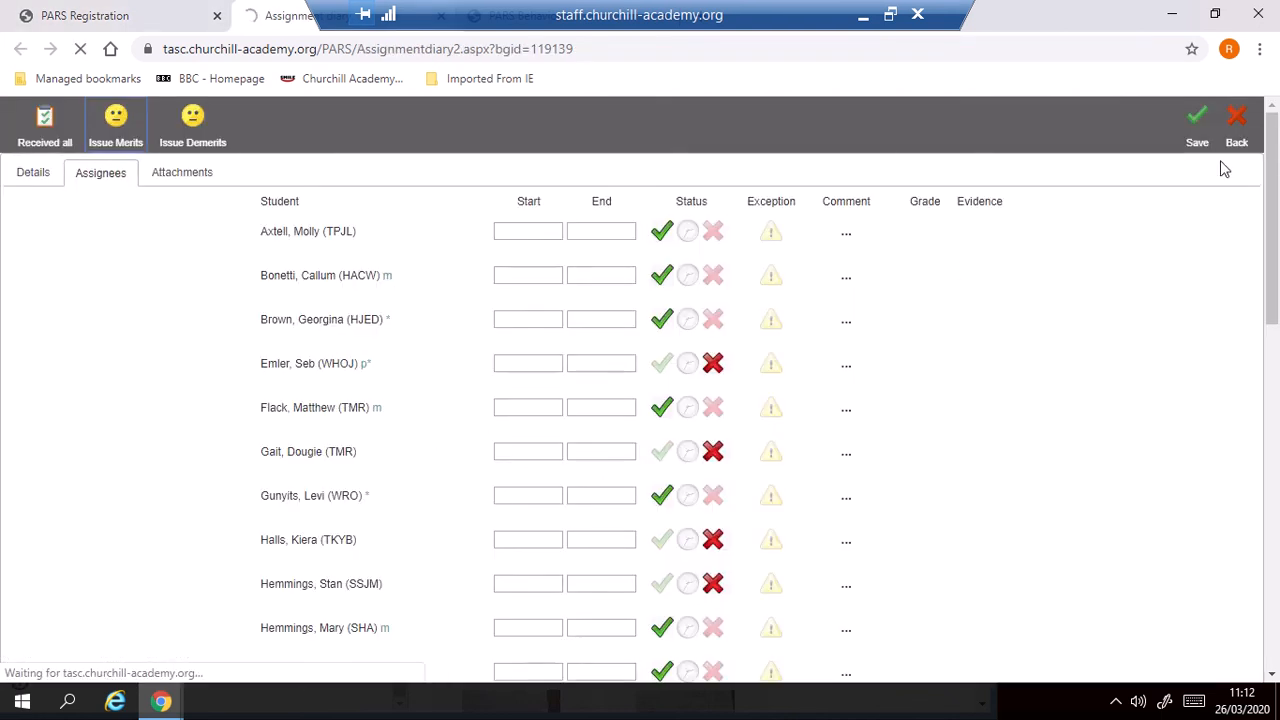
# Open the 9B/MA2 Thursday 26th March Period 5 Google classroom assignment for editing and show its assignees.
pyautogui.click(1237, 118)
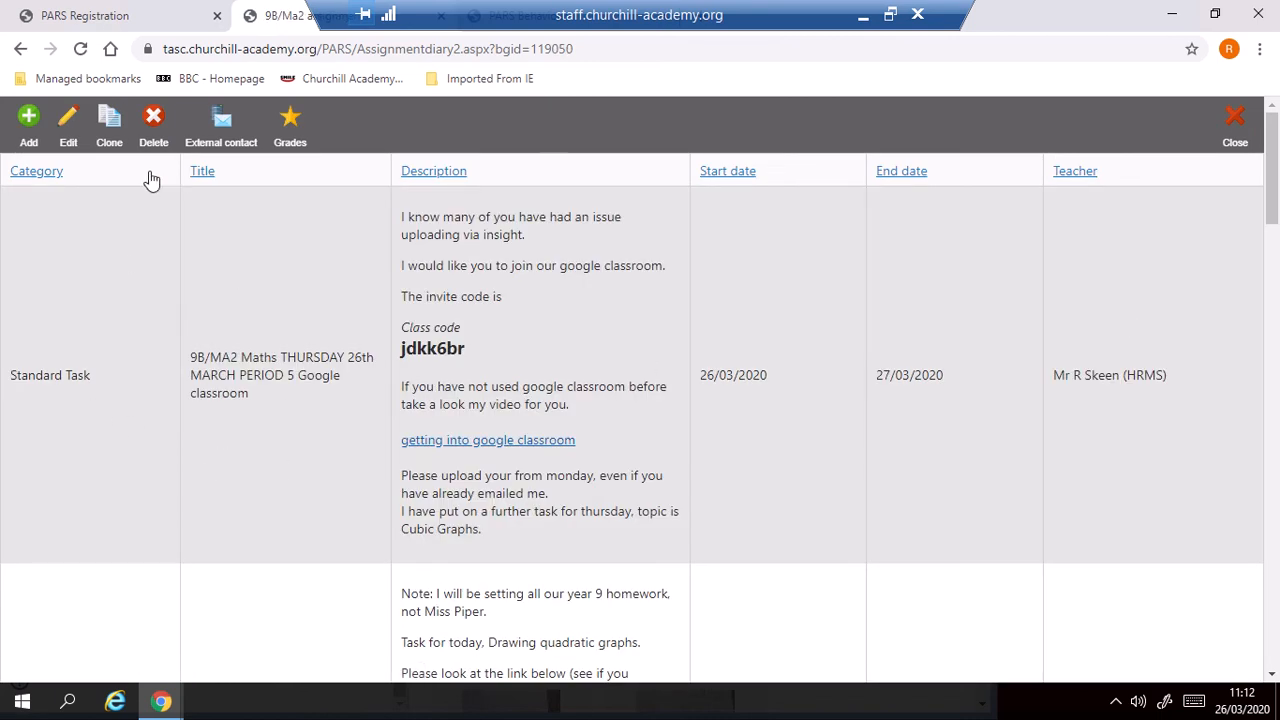
pyautogui.click(68, 122)
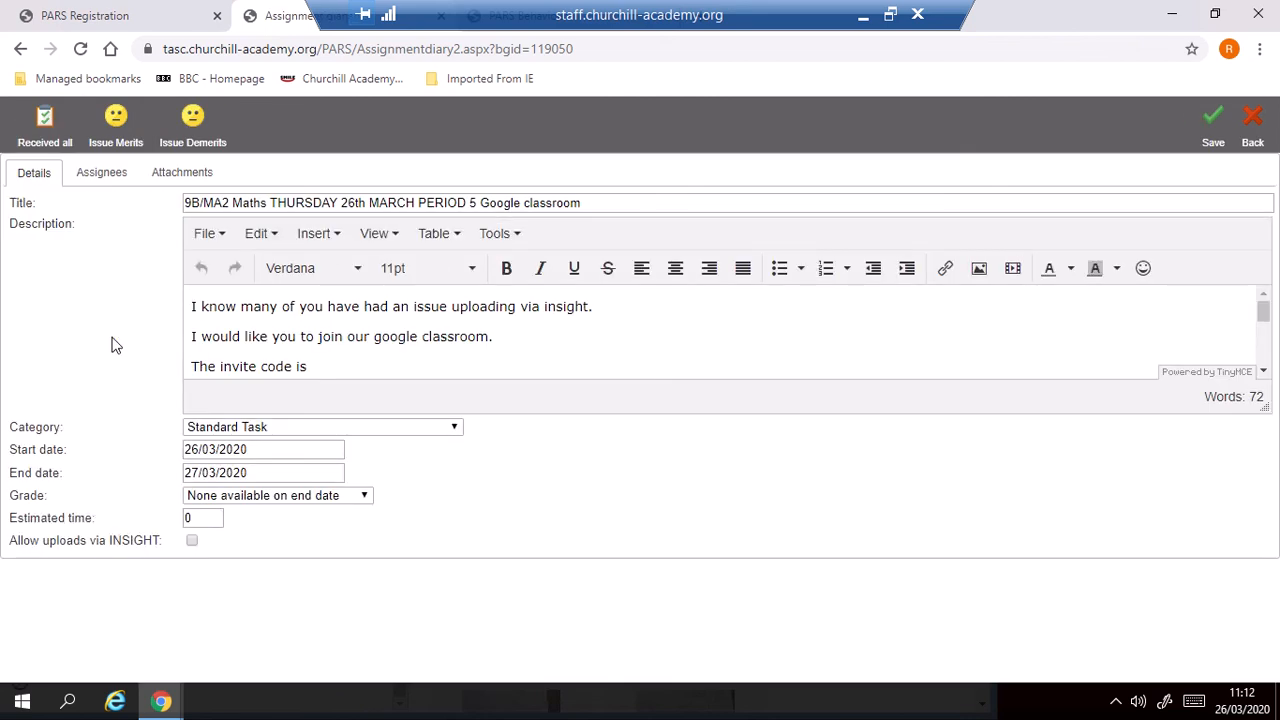
pyautogui.click(100, 173)
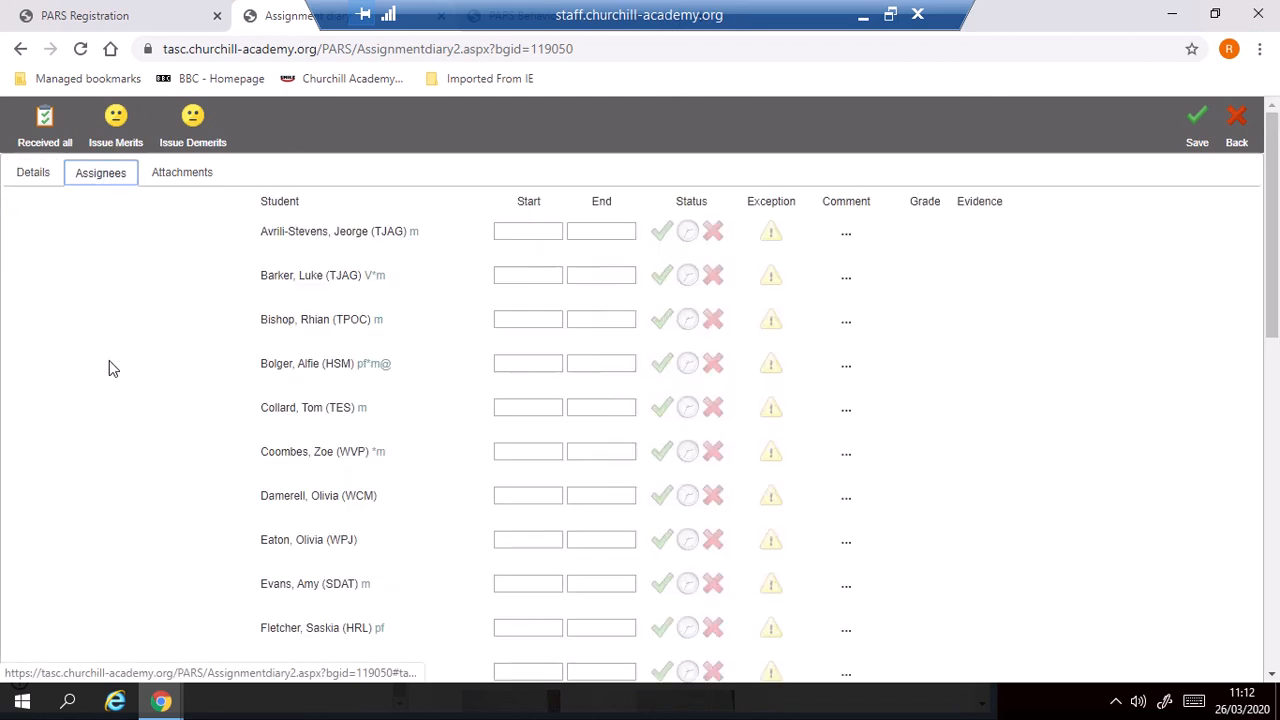
# Mark the student flagged with @ as an exception to the assignment and remove the exception again.
pyautogui.click(399, 364)
pyautogui.doubleClick(382, 363)
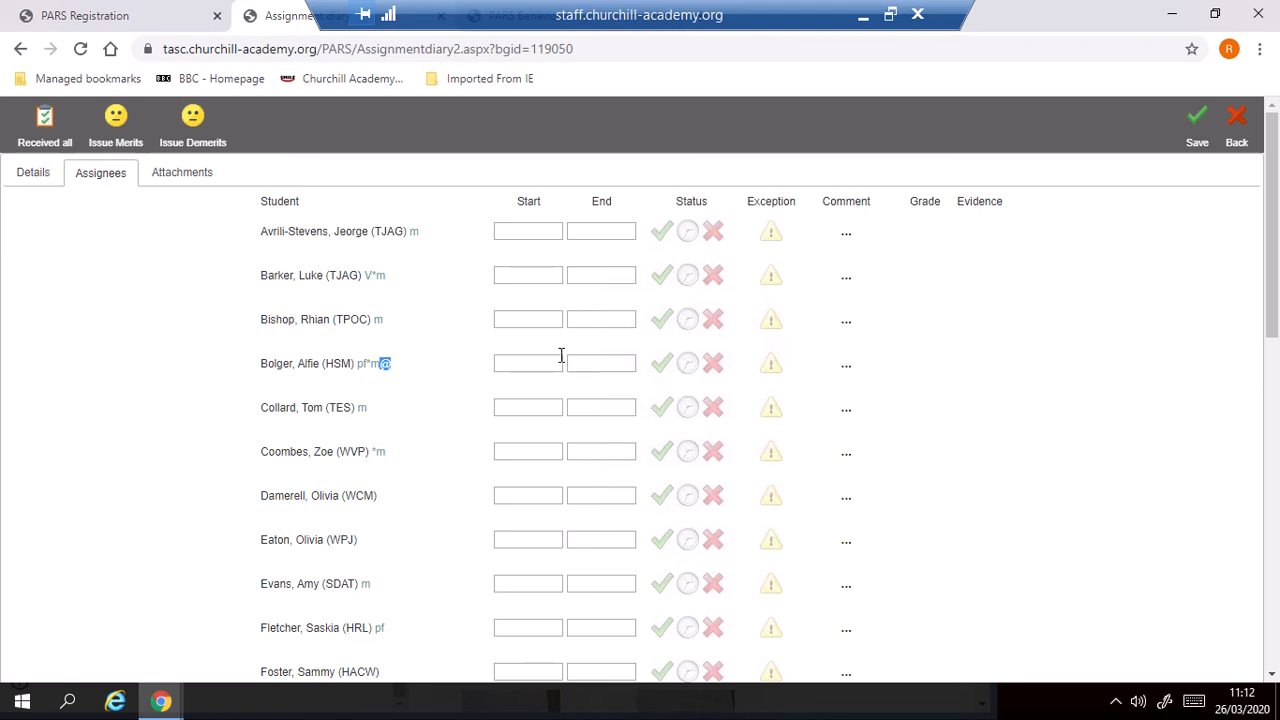
pyautogui.click(996, 374)
pyautogui.click(771, 370)
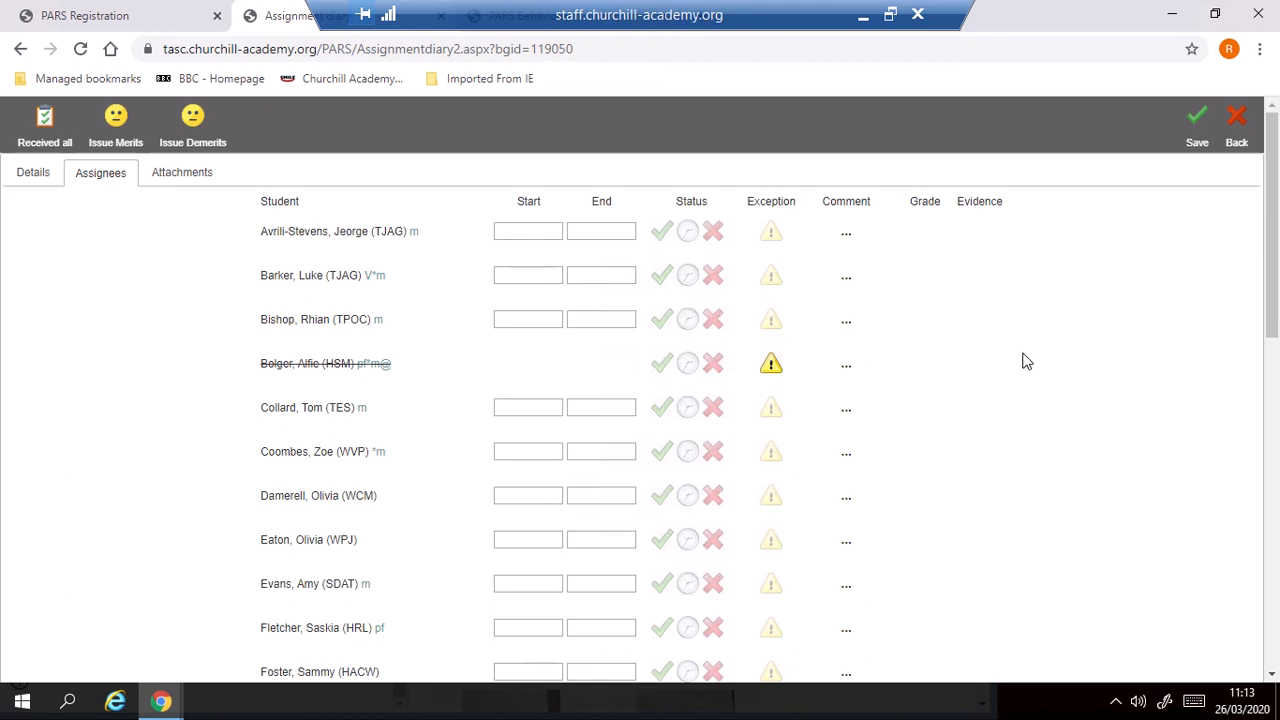
pyautogui.click(770, 366)
pyautogui.click(771, 366)
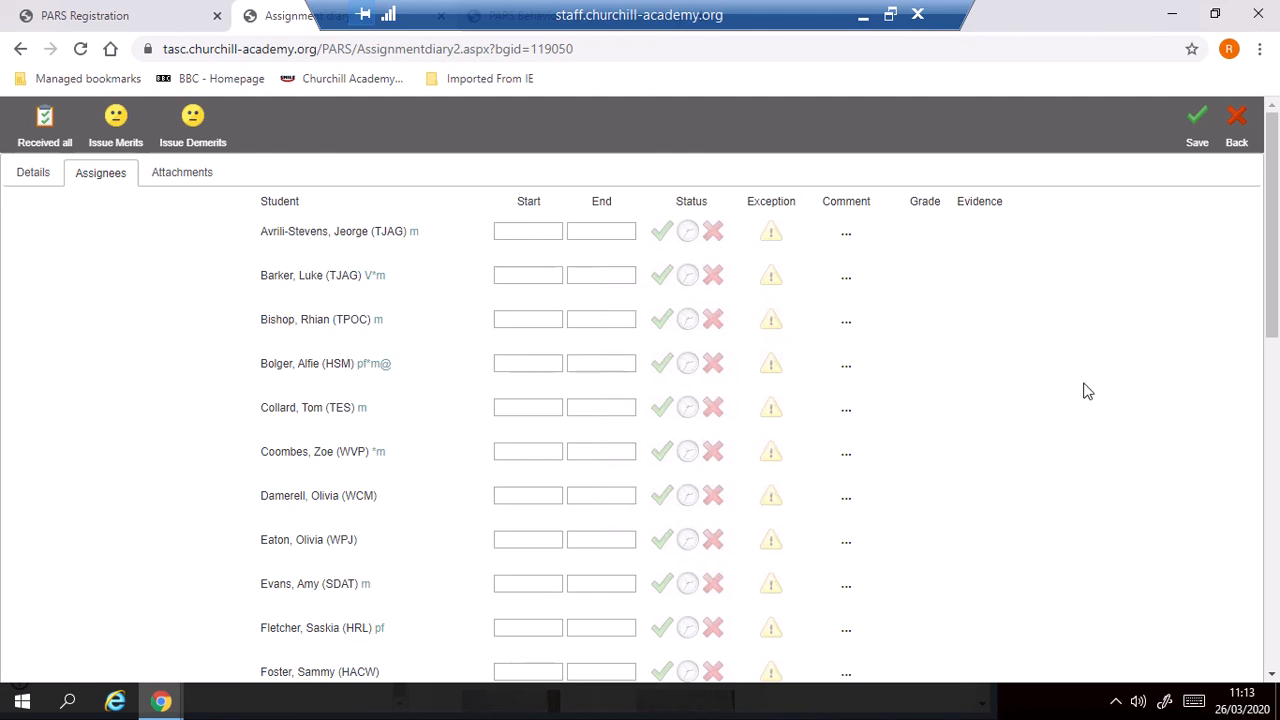
# Return to the 9B/MA2 assignment's details and highlight its full title.
pyautogui.moveTo(1277, 265); pyautogui.dragTo(1277, 250)
pyautogui.moveTo(1272, 260); pyautogui.dragTo(1272, 125)
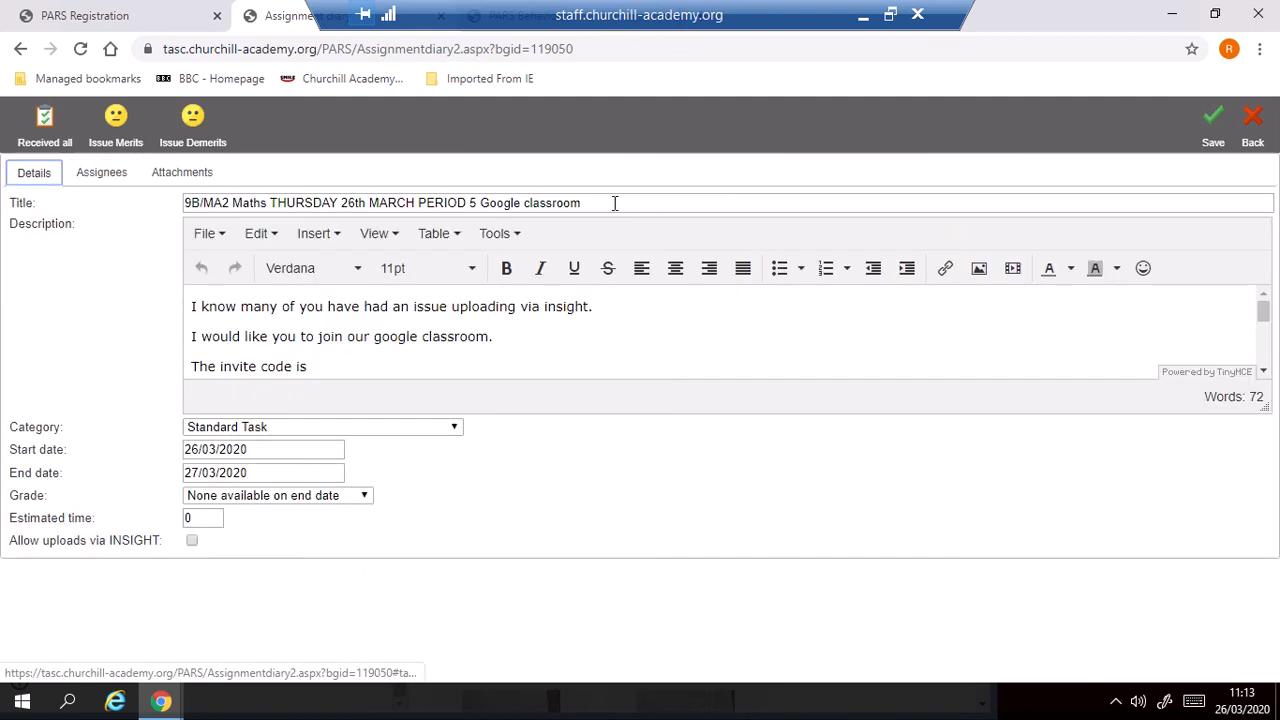
pyautogui.moveTo(610, 203); pyautogui.dragTo(186, 200)
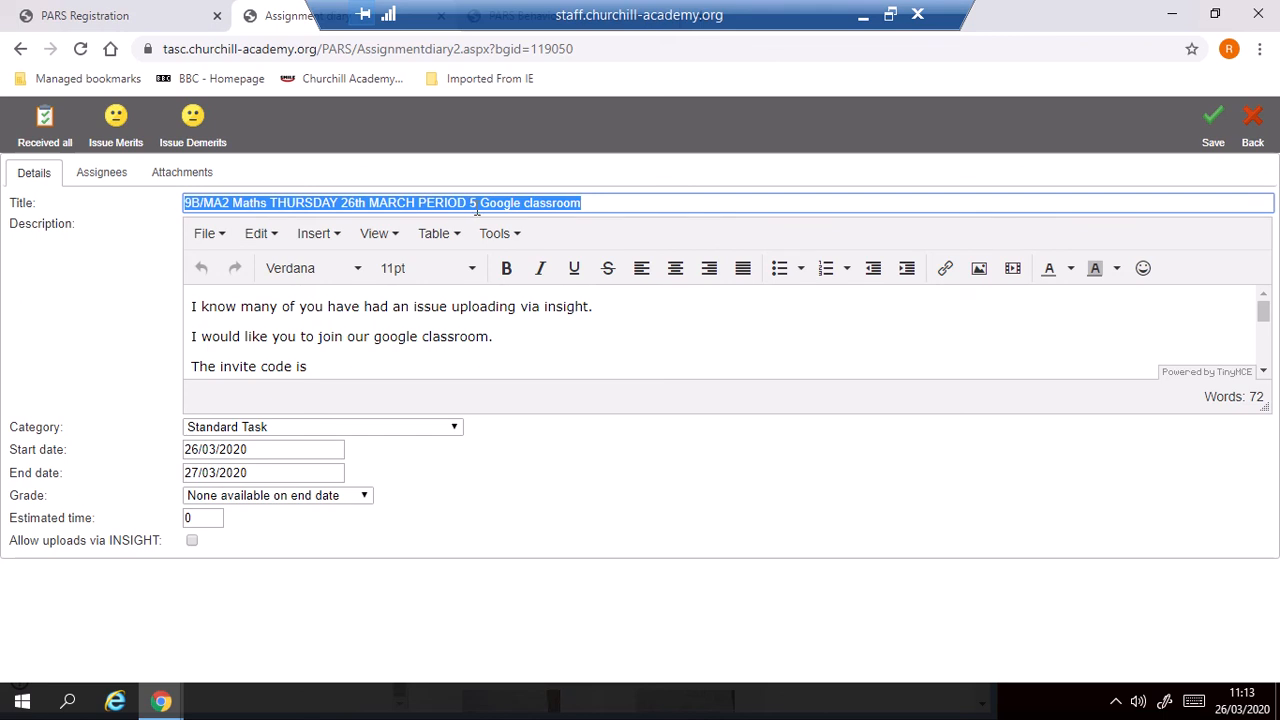
# Deselect the assignment's title and read the description through to its final lines.
pyautogui.click(607, 204)
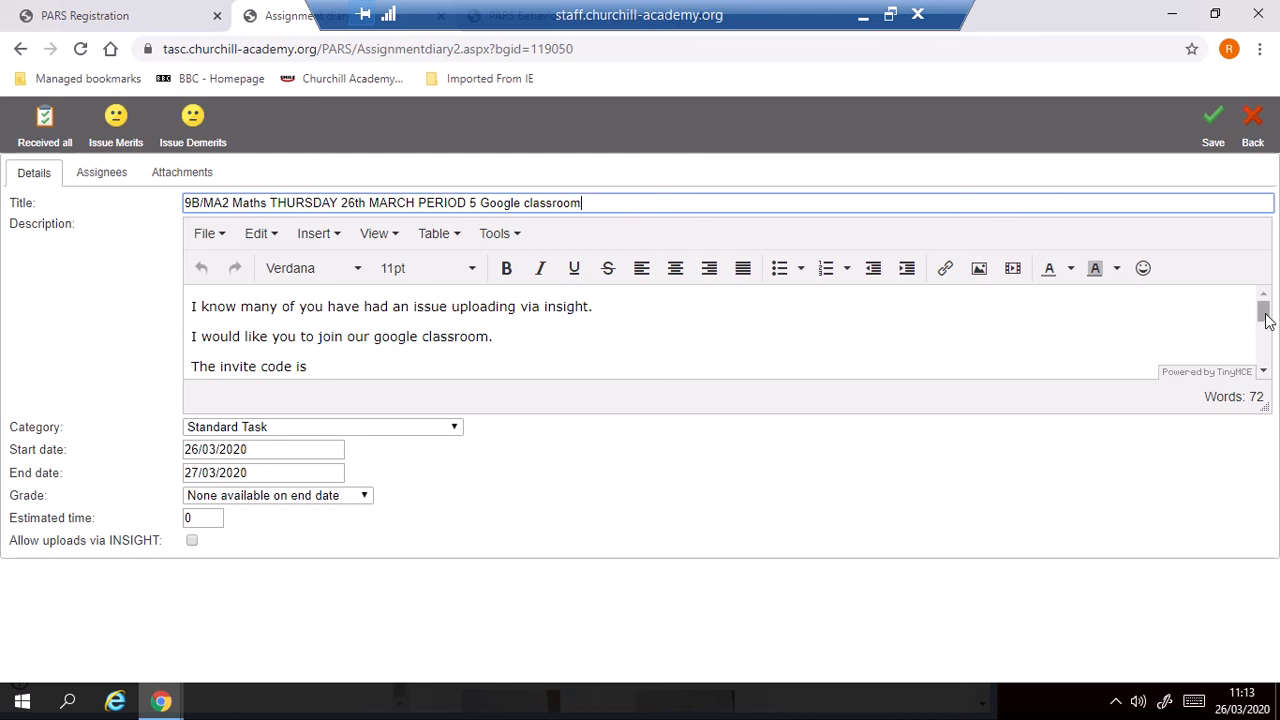
pyautogui.moveTo(1265, 319); pyautogui.dragTo(1267, 345)
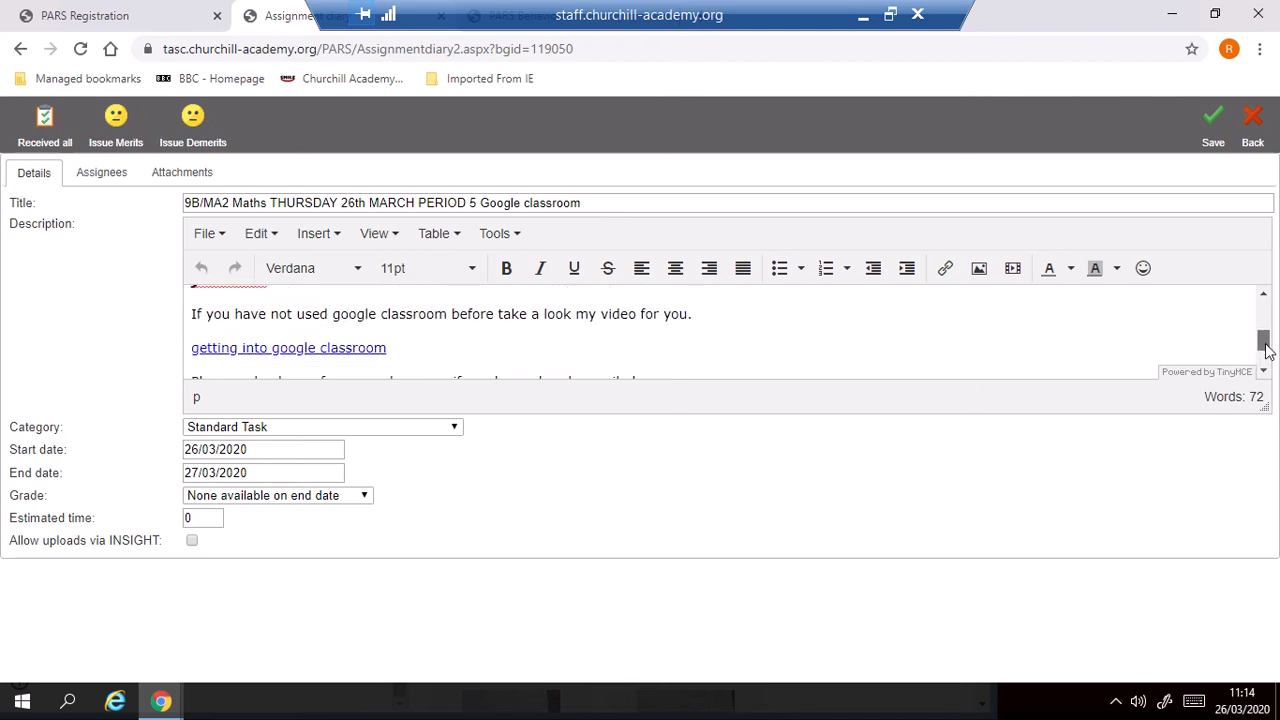
pyautogui.moveTo(1265, 345); pyautogui.dragTo(1267, 364)
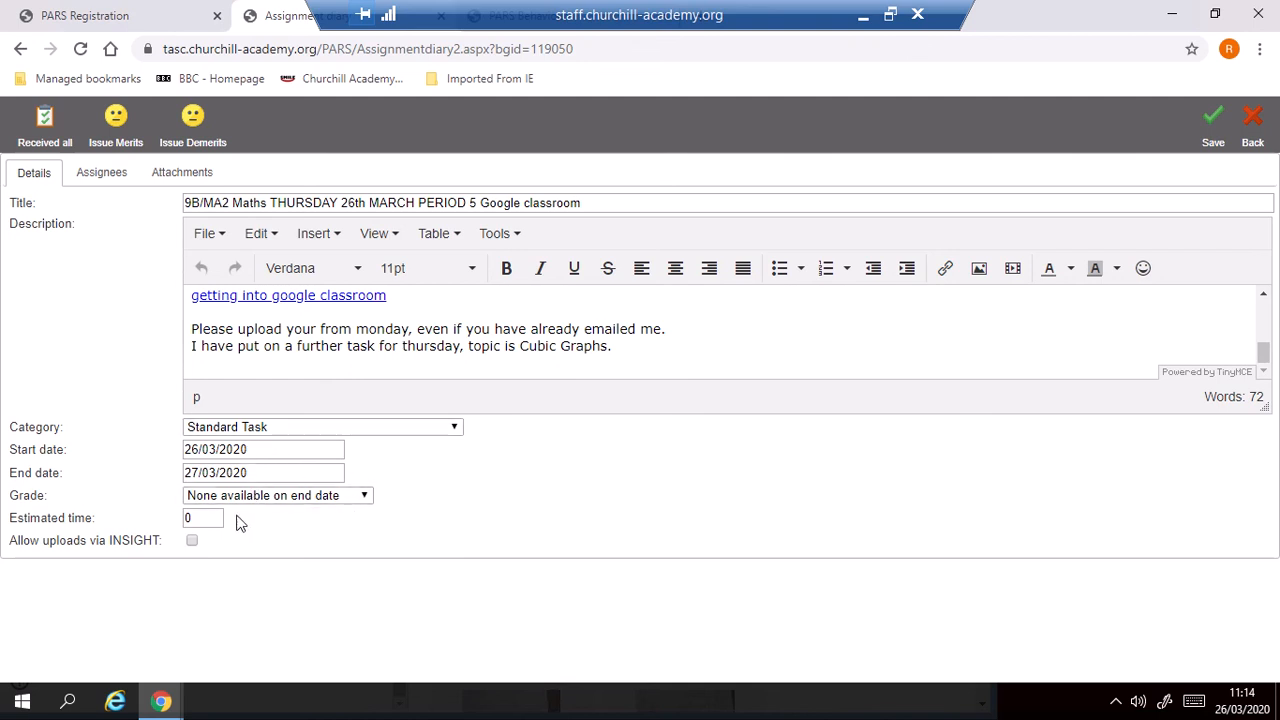
# Set the assignment's estimated time to 60, and switch uploads via INSIGHT on and off again.
pyautogui.click(203, 515)
pyautogui.press('BackSpace')
pyautogui.write('60')
pyautogui.click(192, 541)
pyautogui.click(193, 542)
# Minimise both browser windows and the remote desktop session, and switch to the blank presentation in PowerPoint.
pyautogui.click(1172, 19)
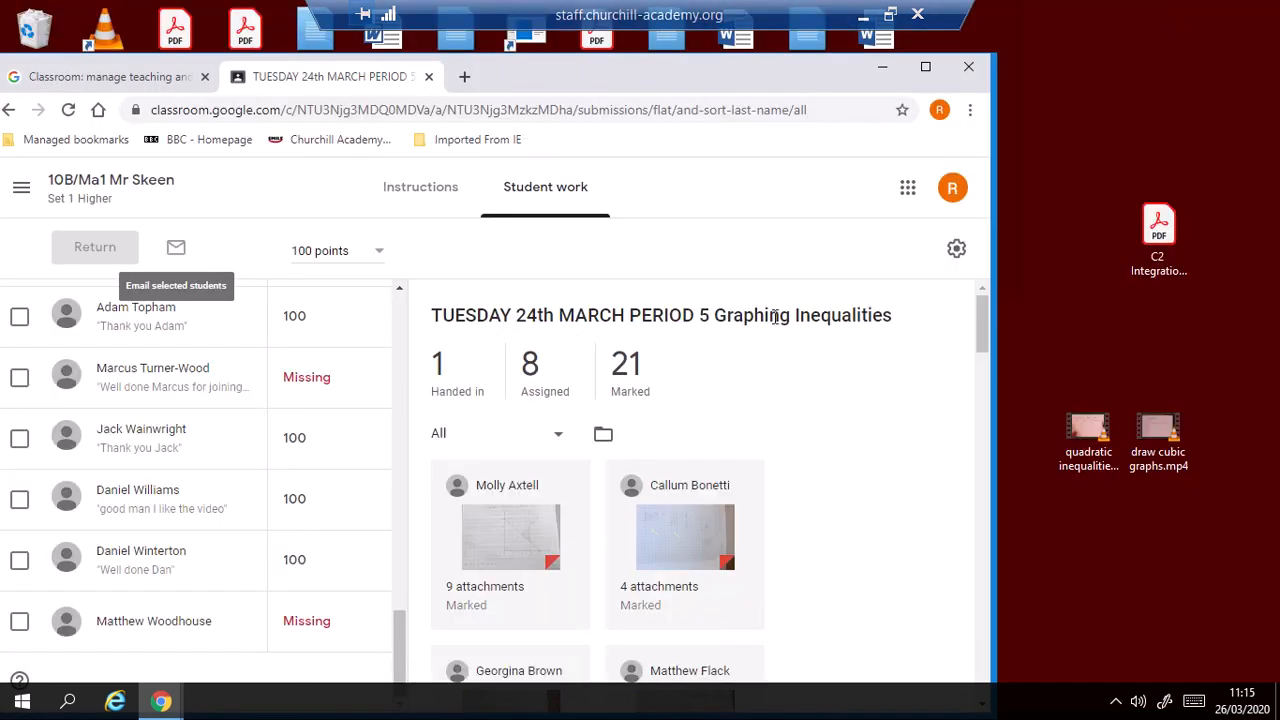
pyautogui.click(881, 75)
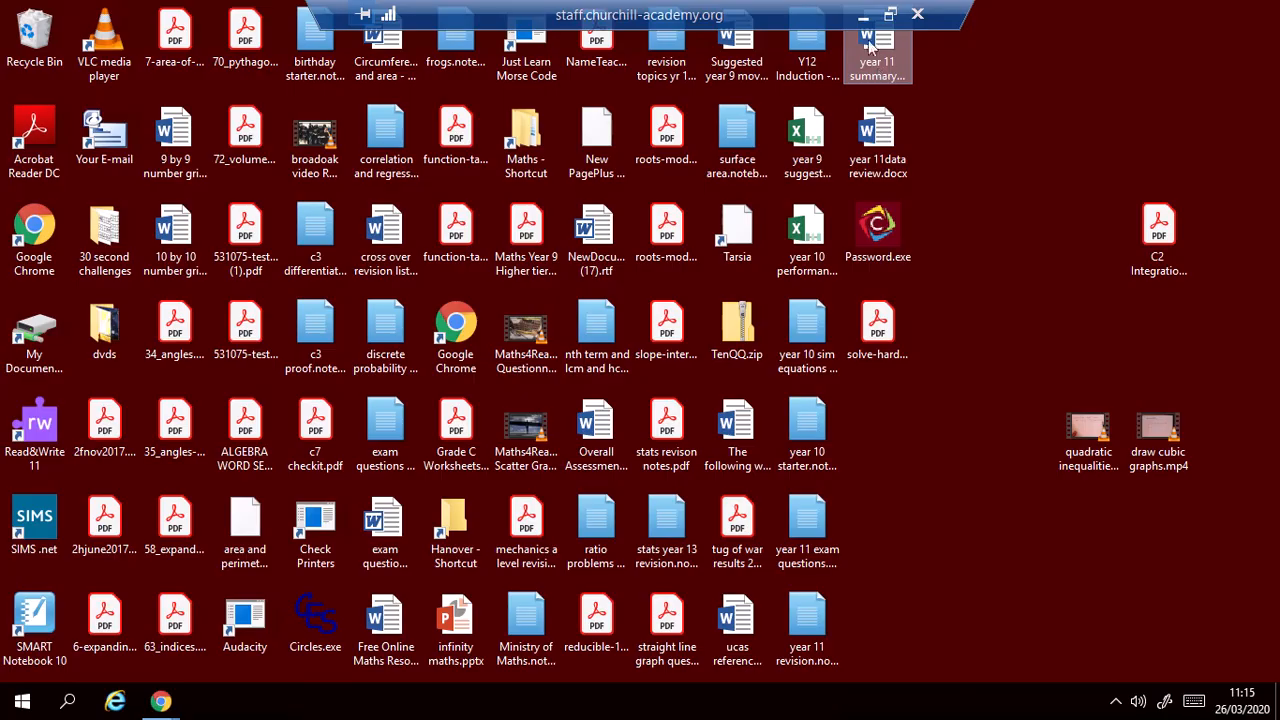
pyautogui.click(861, 15)
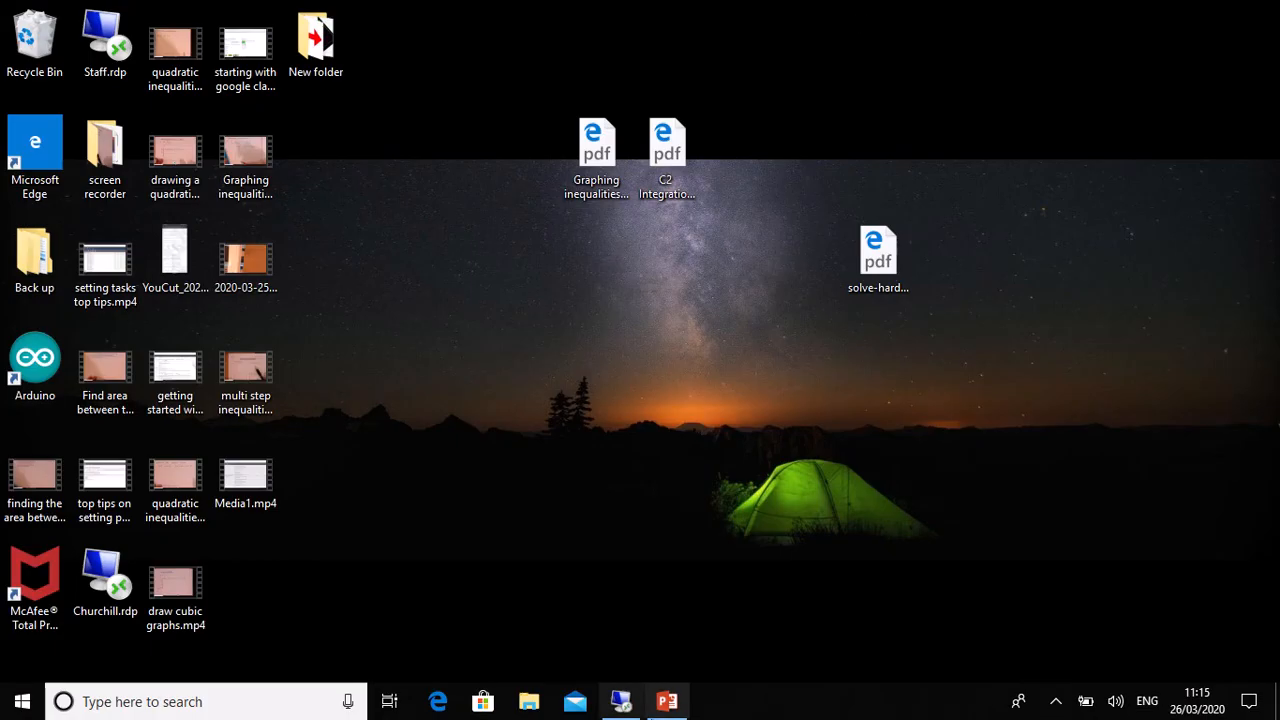
pyautogui.click(667, 701)
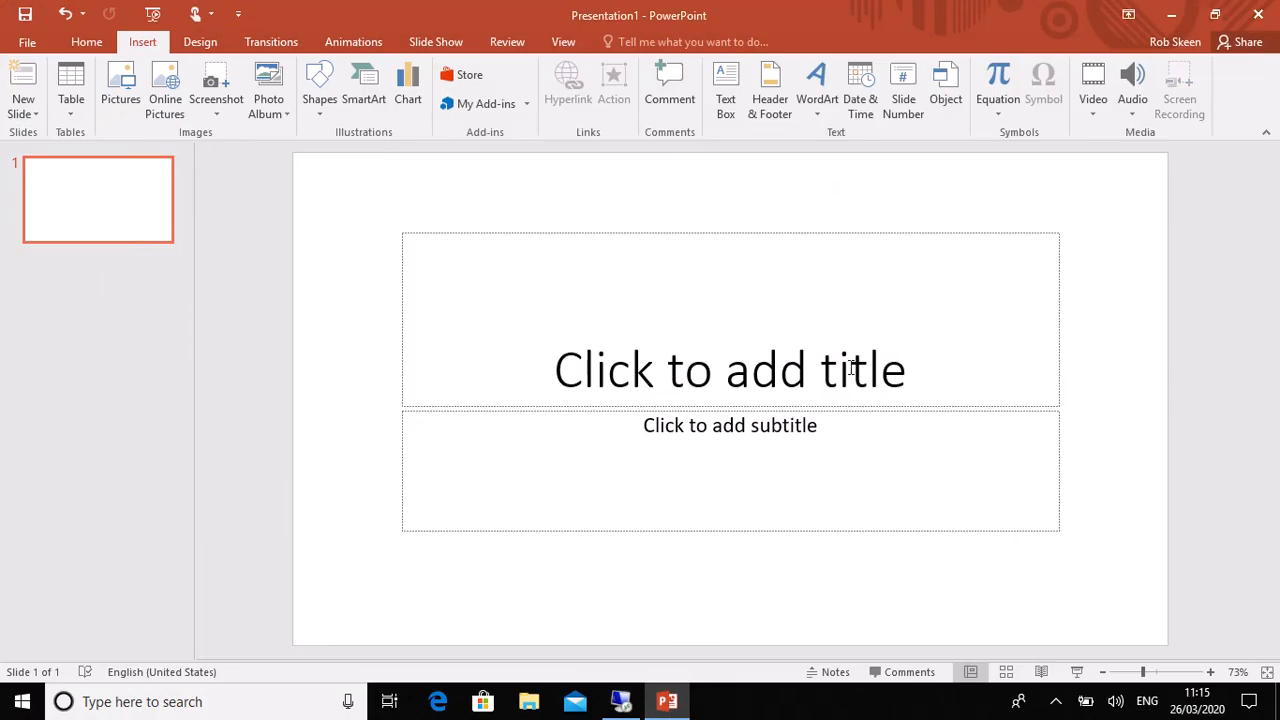
pyautogui.click(1001, 236)
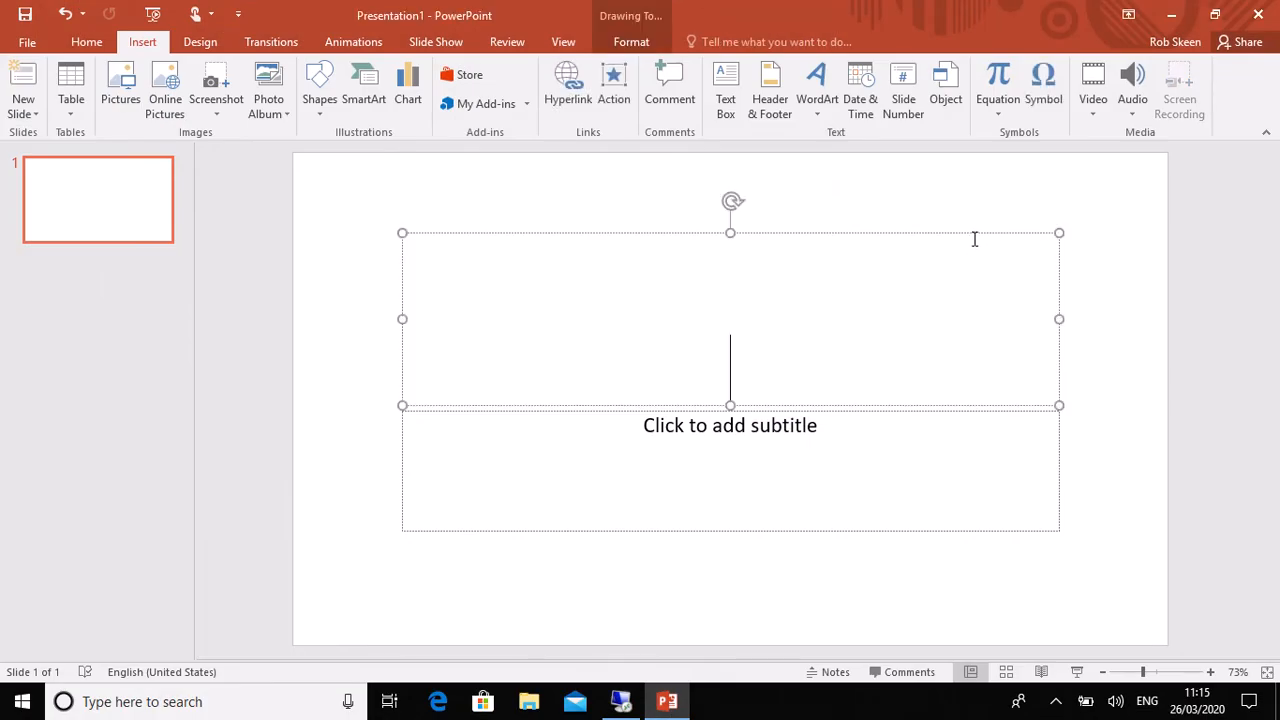
pyautogui.click(970, 232)
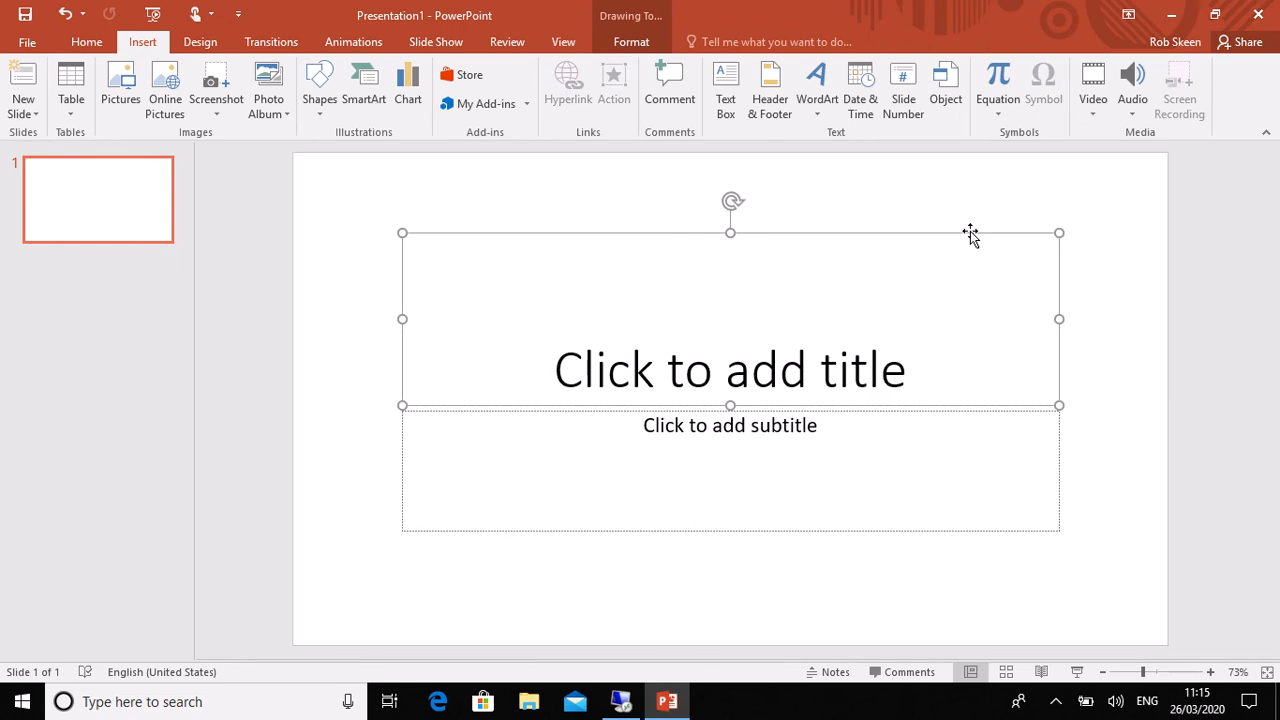
pyautogui.click(1094, 240)
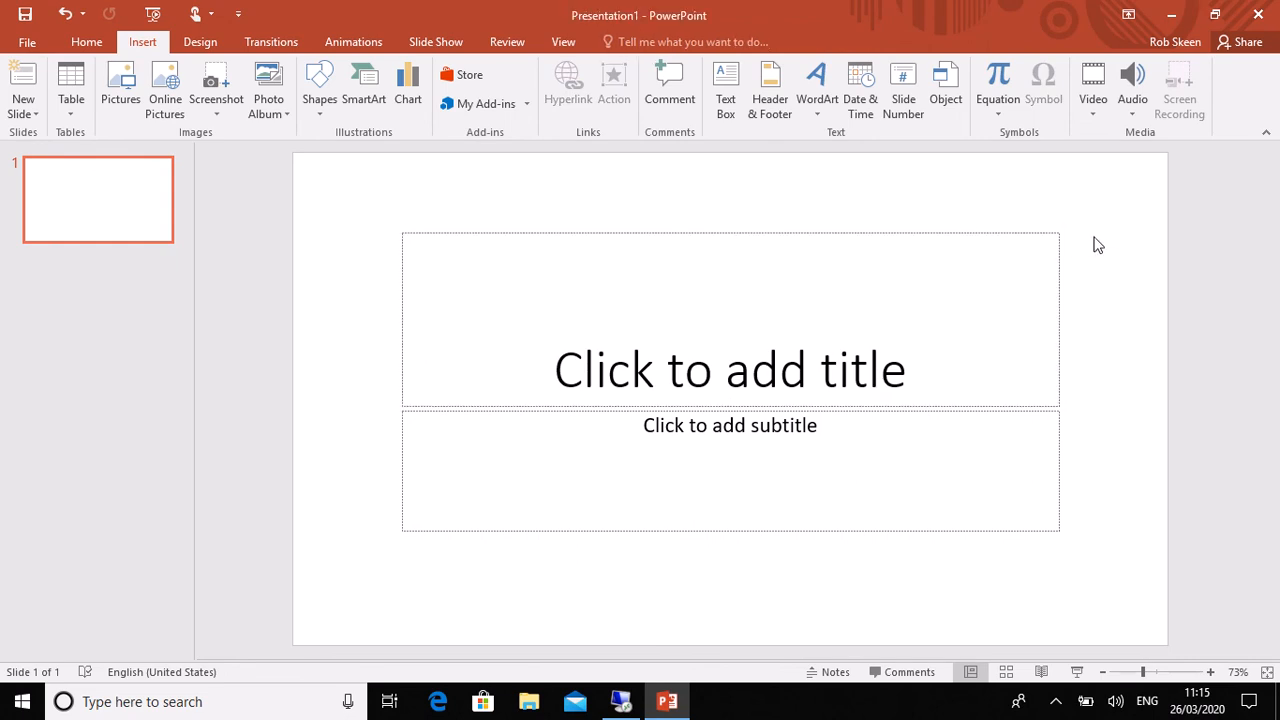